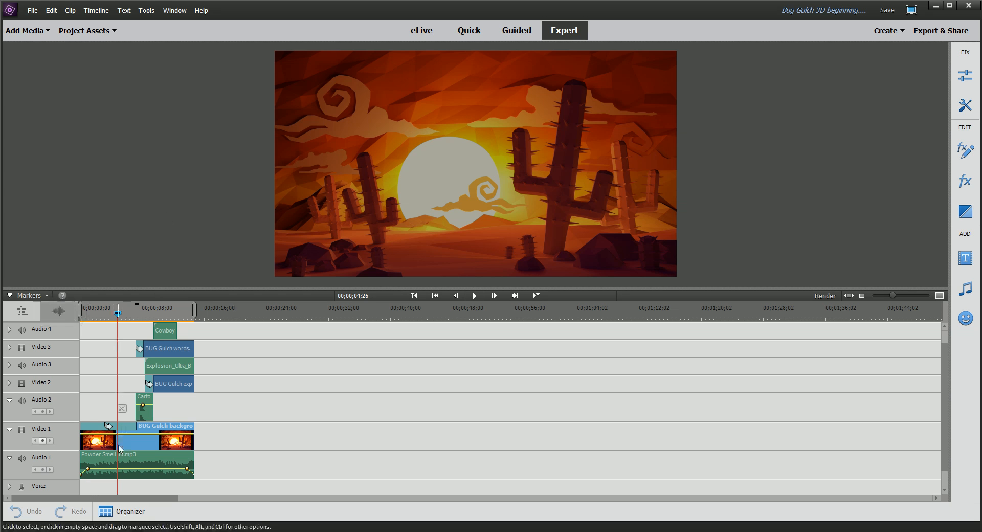
Scrub through the opening seconds of the timeline to preview the background's fade-in.
left_click(81, 317)
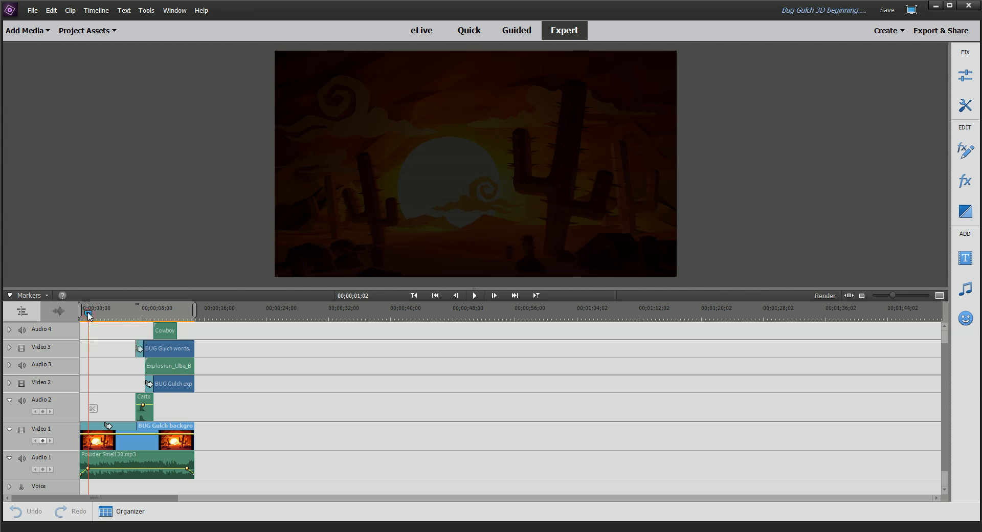
left_click_drag(80, 318, 111, 315)
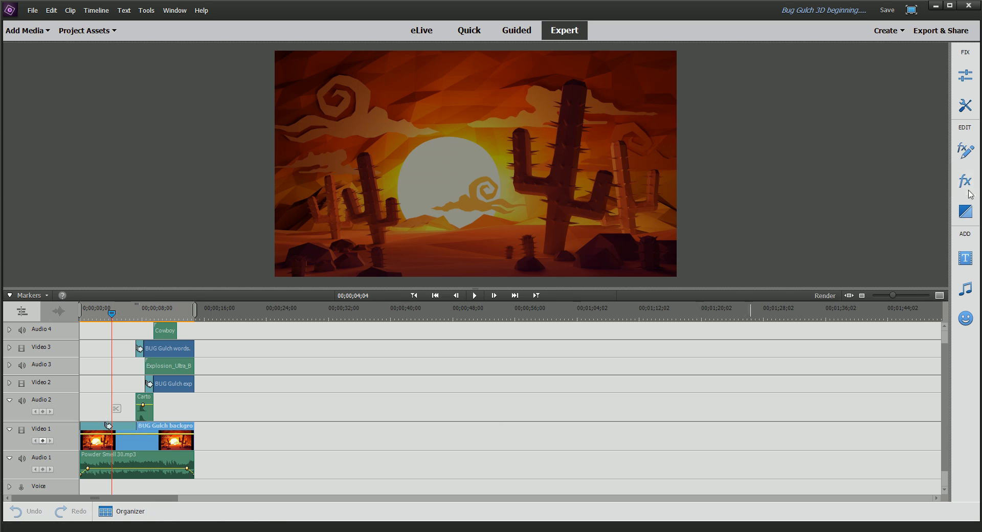
Display the Dissolve category of video transitions and pick out Cross Dissolve.
left_click(967, 212)
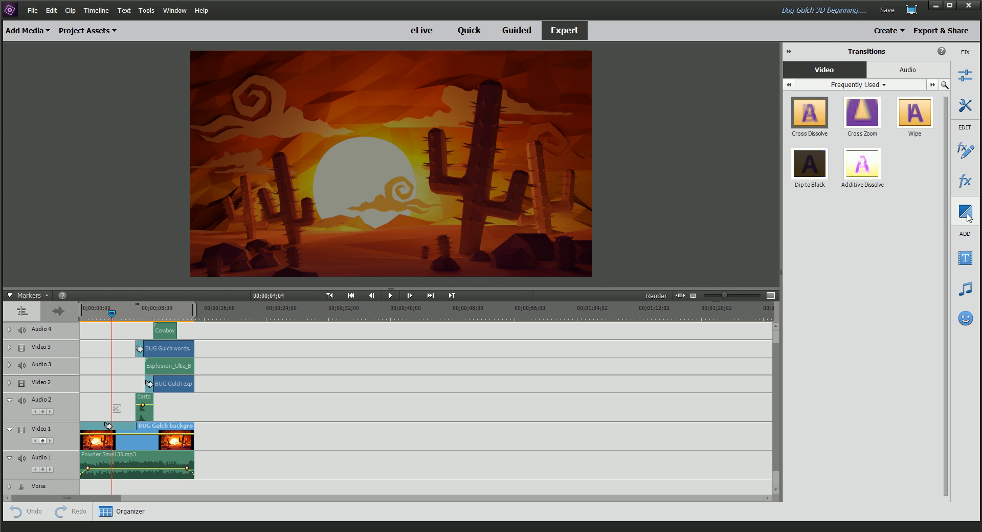
left_click(876, 86)
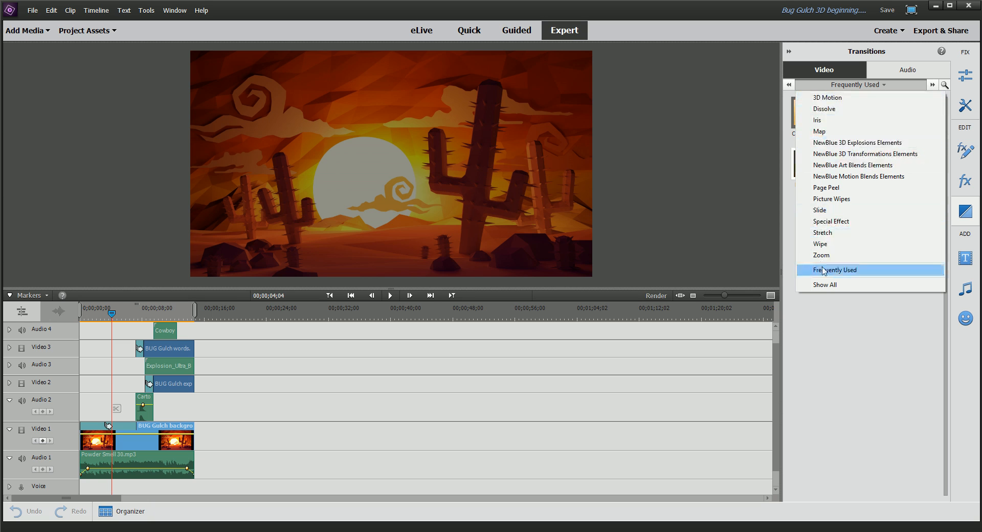
left_click(818, 111)
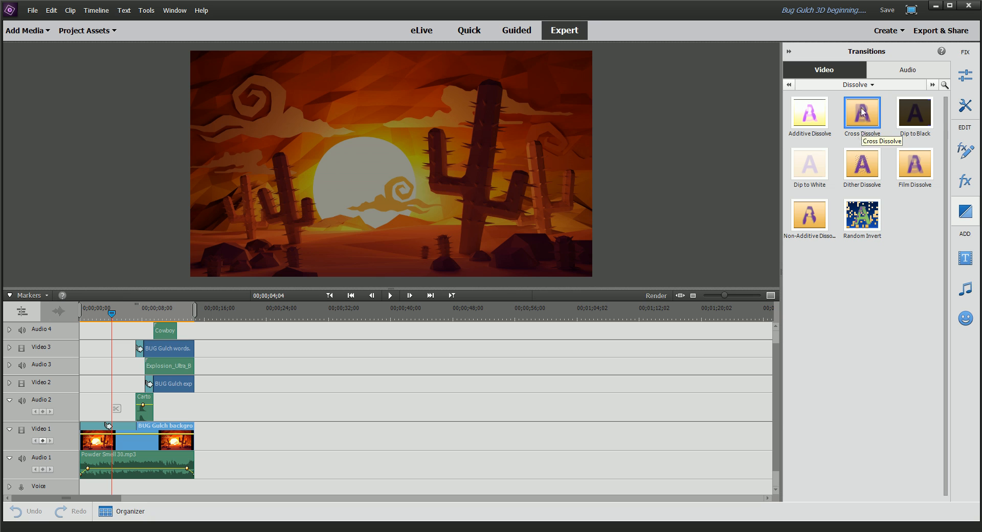
mouse_move(864, 115)
left_mouse_down()
mouse_move(287, 324)
mouse_move(82, 425)
mouse_move(117, 423)
mouse_move(107, 426)
left_mouse_up()
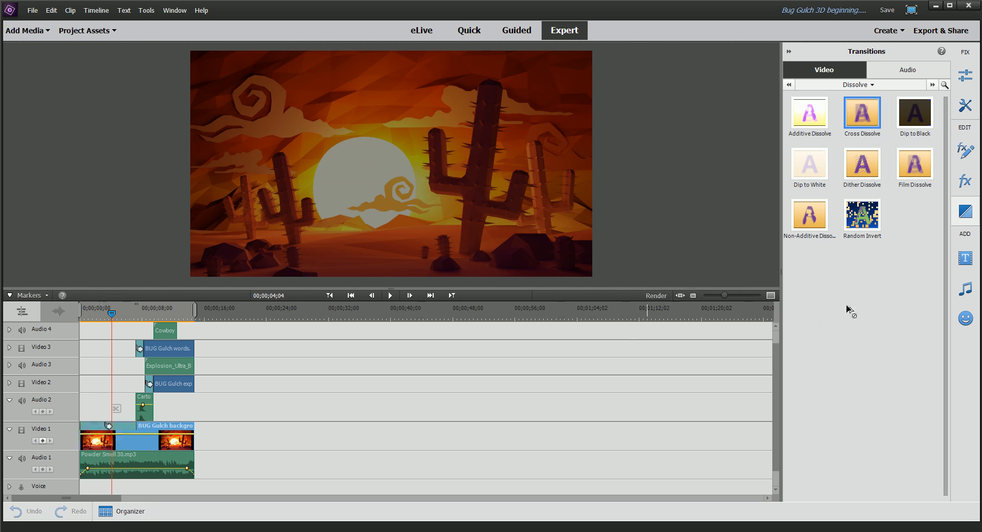
Review the duration and alignment settings of the Cross Dissolve on the Video 1 background clip.
left_click(117, 423)
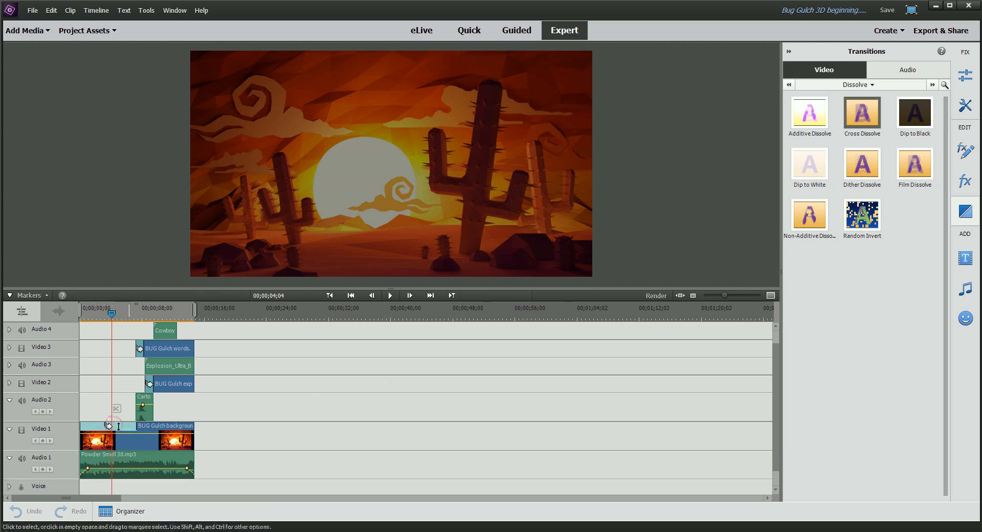
left_click(125, 429)
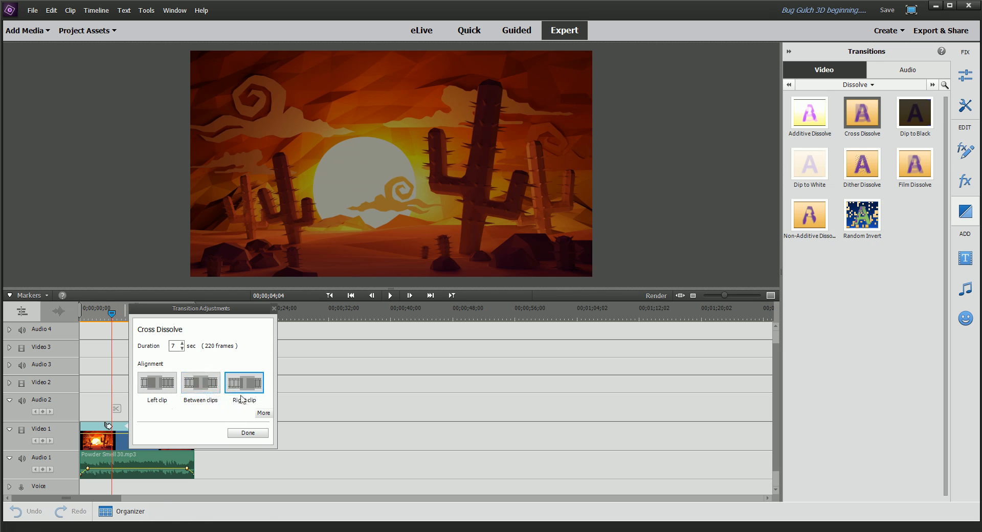
left_click(249, 433)
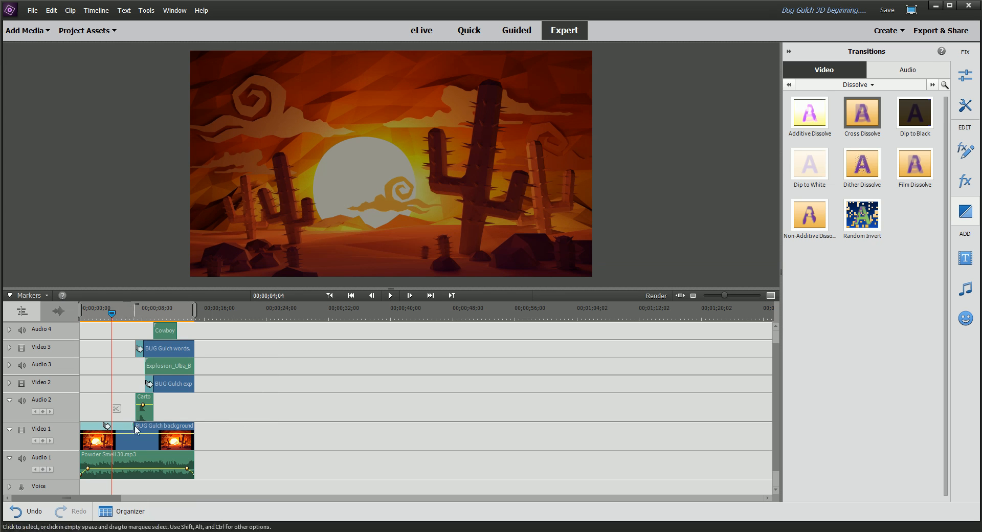
Shorten the background clip's Cross Dissolve to about 2 seconds and play the fade-in from the start of the timeline.
left_click_drag(134, 429, 149, 428)
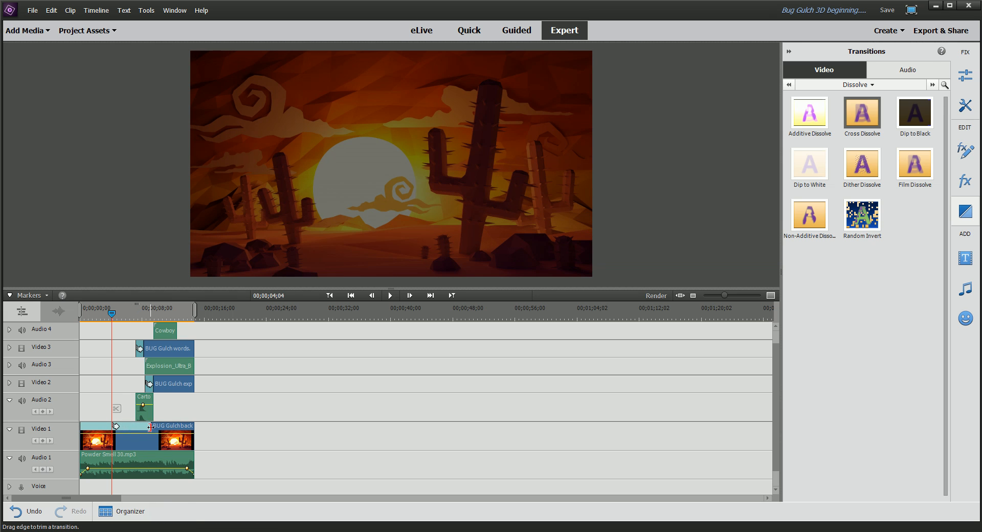
left_click_drag(150, 427, 97, 427)
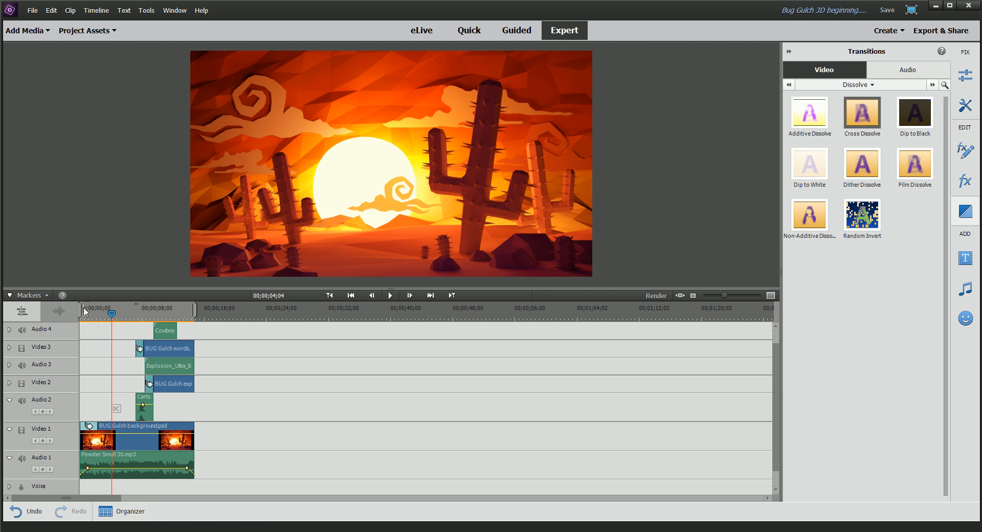
left_click_drag(85, 312, 81, 312)
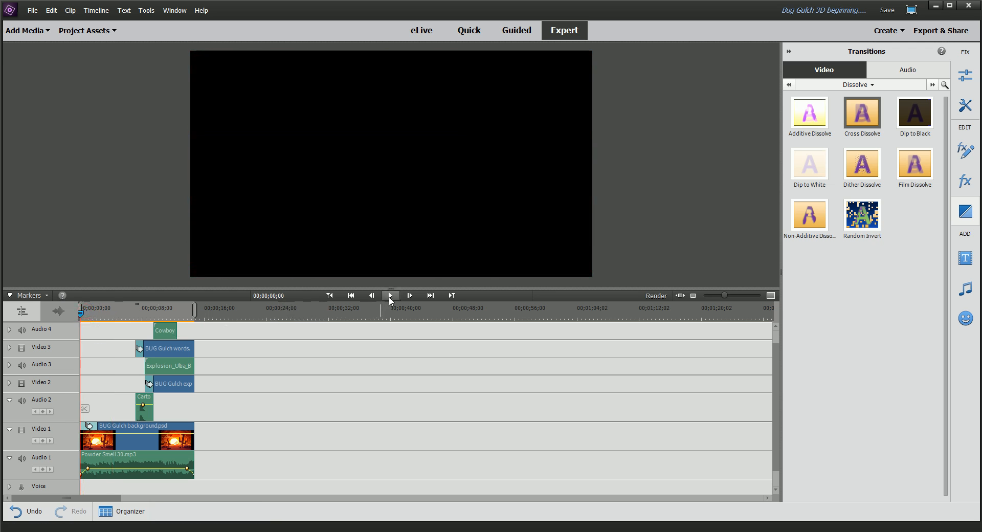
left_click(397, 295)
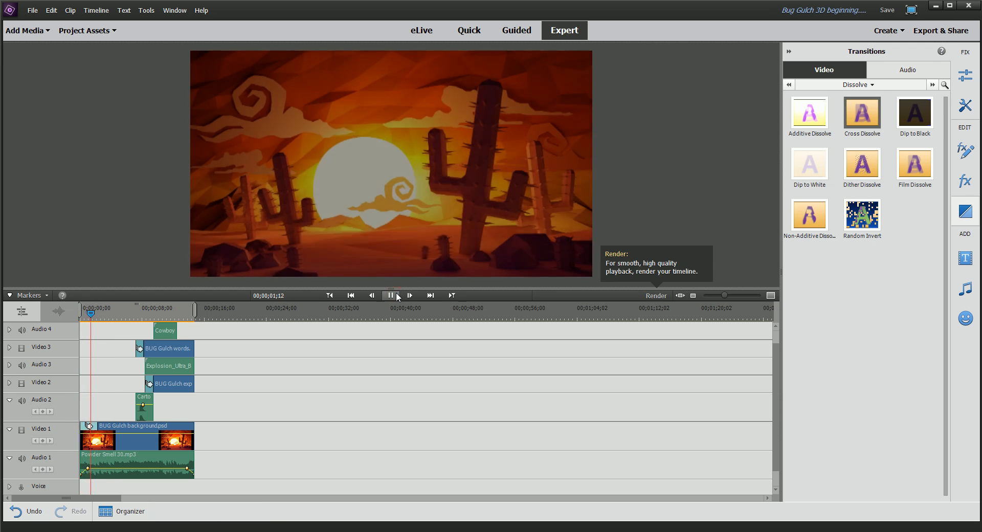
left_click(390, 296)
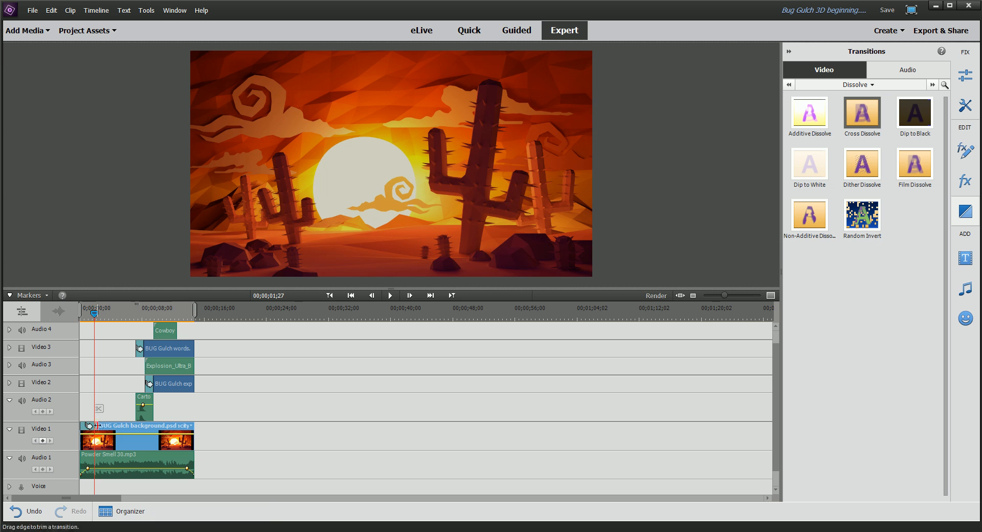
Lengthen the background clip's Cross Dissolve to about 8 seconds and play the slower fade-in from the start of the timeline.
left_click_drag(97, 428, 142, 427)
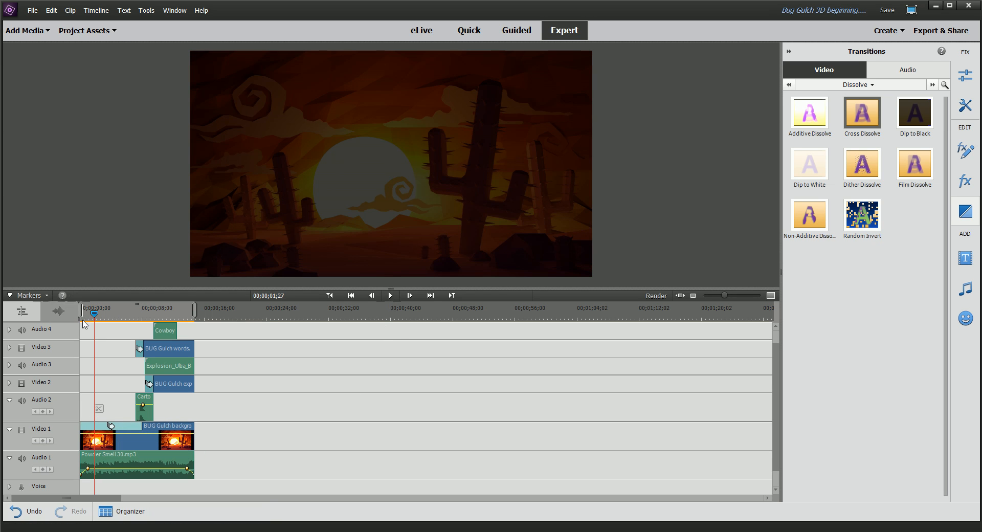
left_click_drag(93, 310, 80, 311)
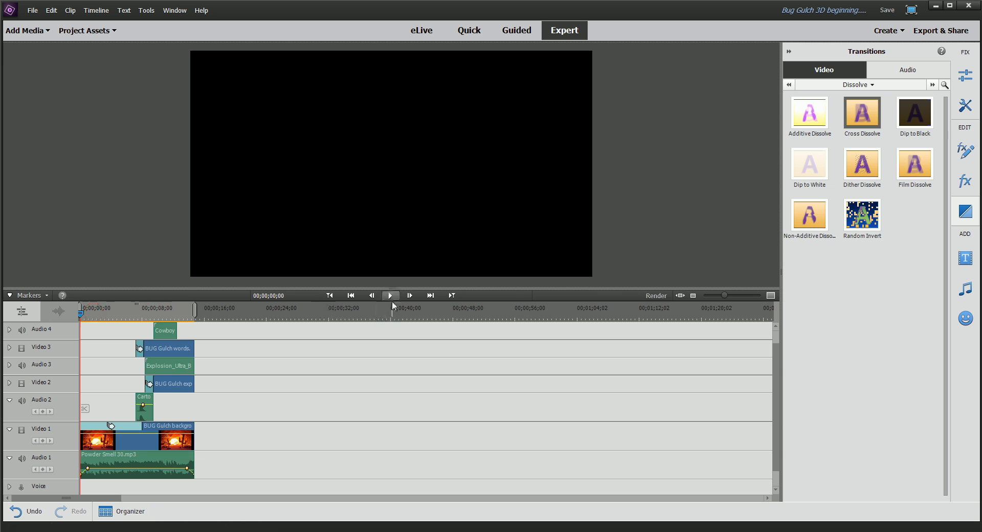
left_click(391, 298)
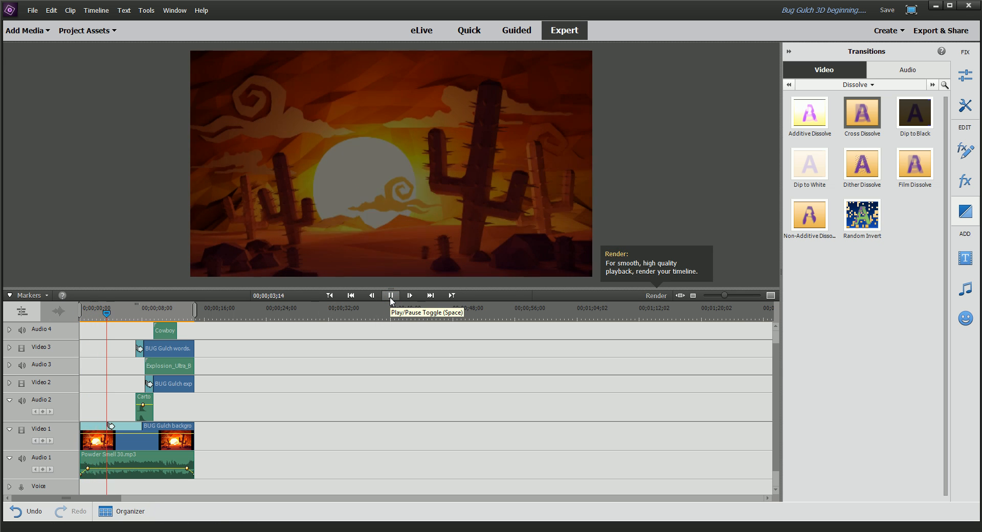
left_click(391, 297)
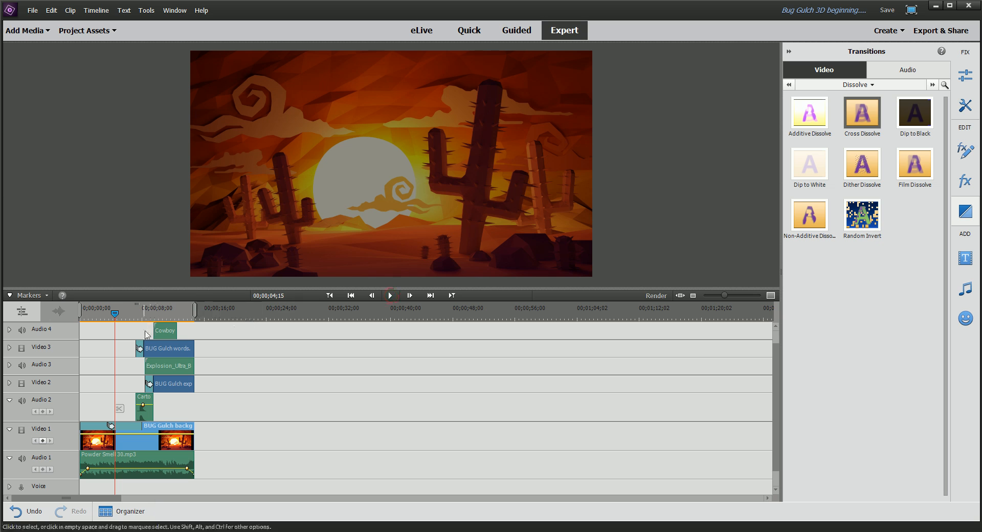
Play the entrance of the BUG Gulch words title from just before its Video 3 clip begins.
left_click_drag(115, 313, 120, 314)
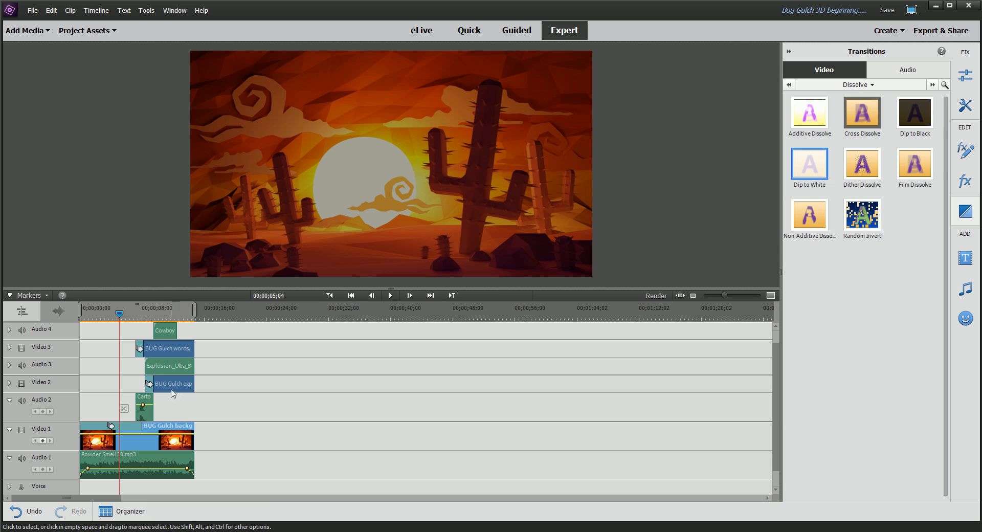
left_click(151, 350)
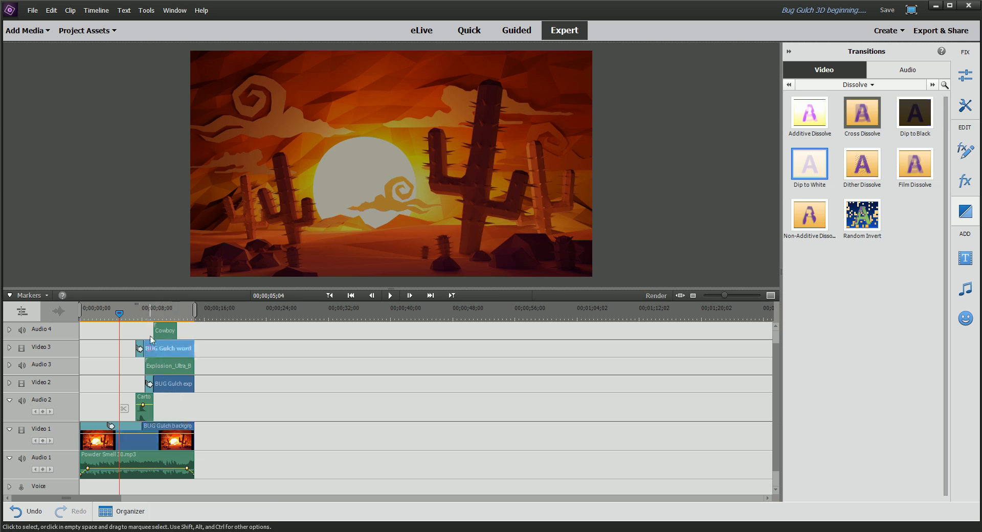
left_click(143, 313)
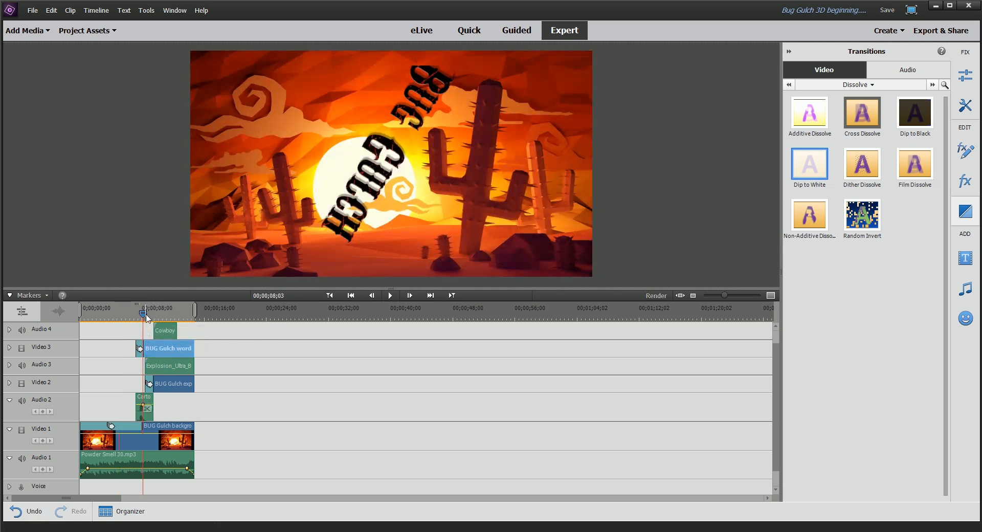
left_click_drag(147, 315, 133, 316)
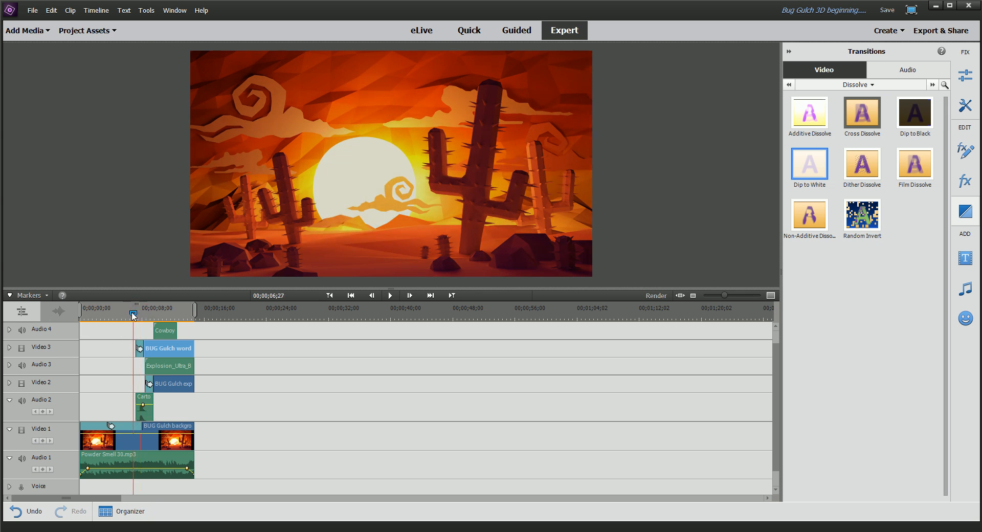
left_click(394, 296)
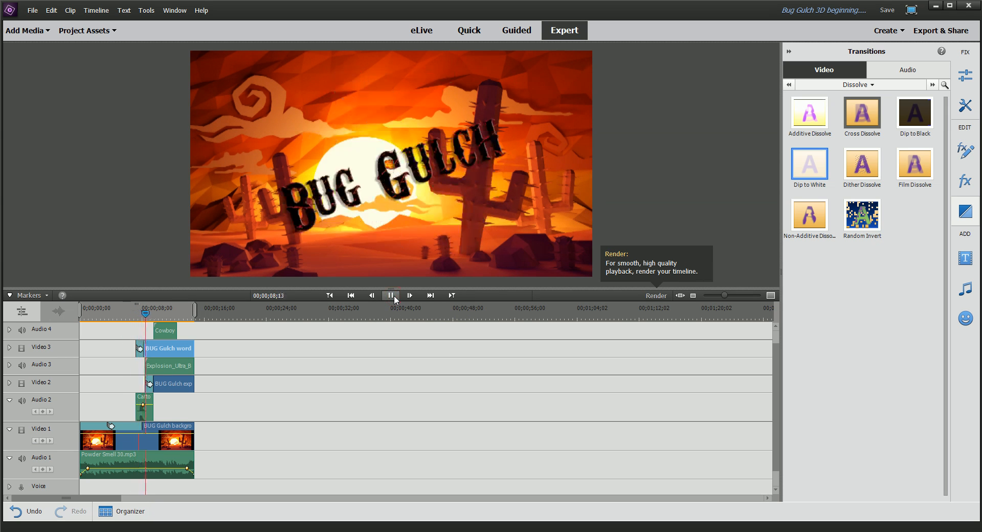
left_click(394, 295)
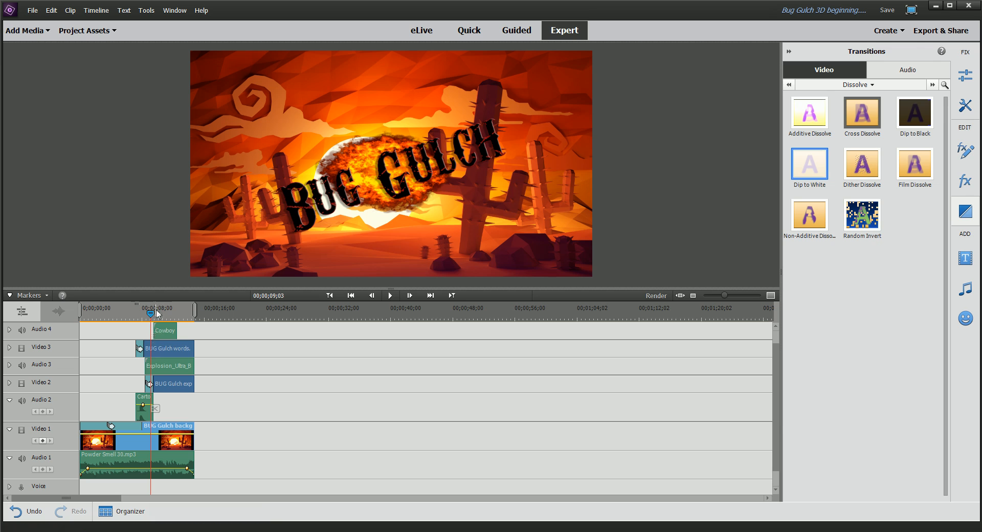
Review the Zoom transition settings on the BUG Gulch words clip and scrub back through the title's spinning entrance.
left_click(142, 349)
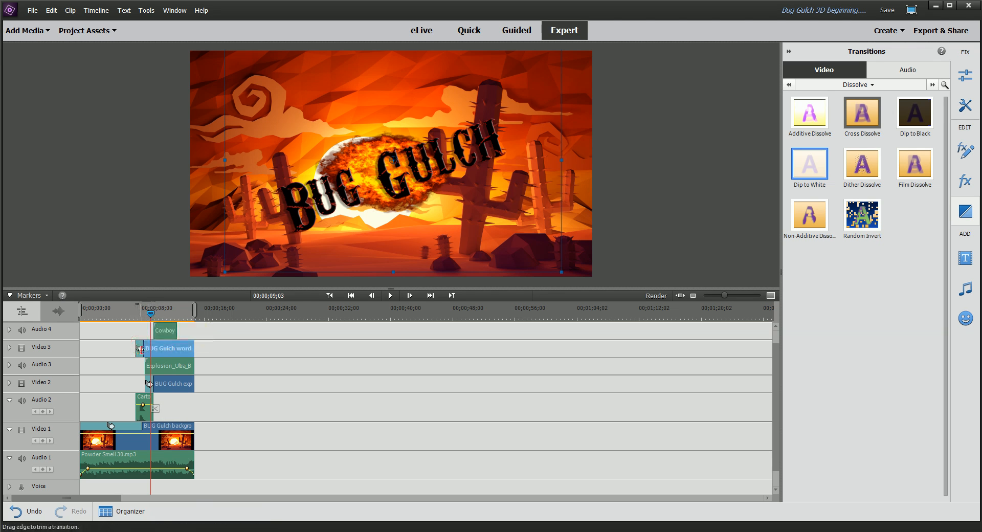
double_click(140, 350)
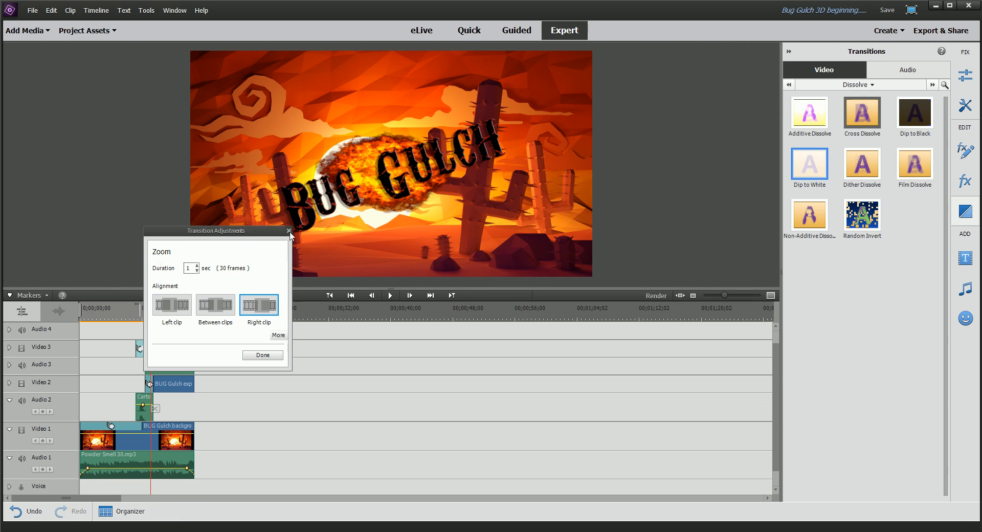
left_click(277, 354)
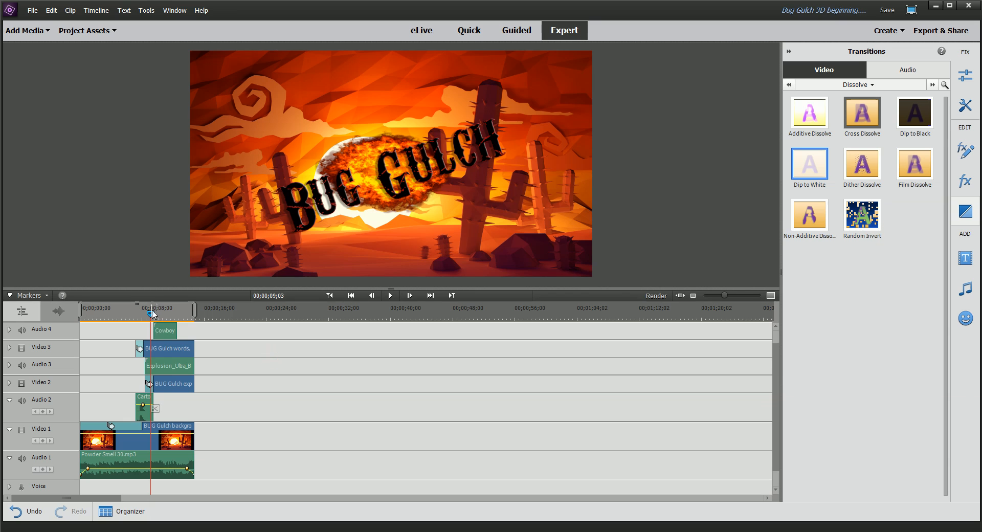
left_click(148, 314)
left_click_drag(147, 314, 144, 315)
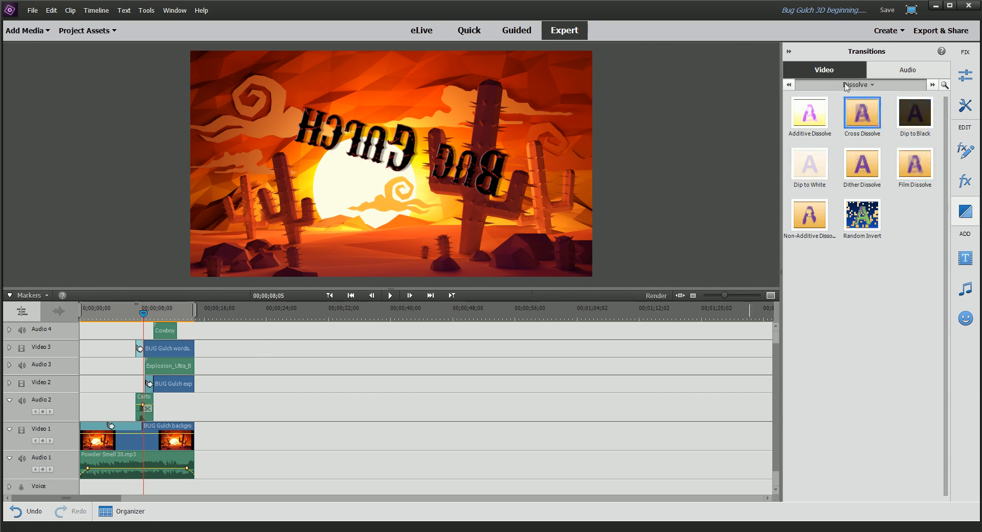
Display the Zoom category of video transitions.
left_click(916, 113)
left_click(967, 213)
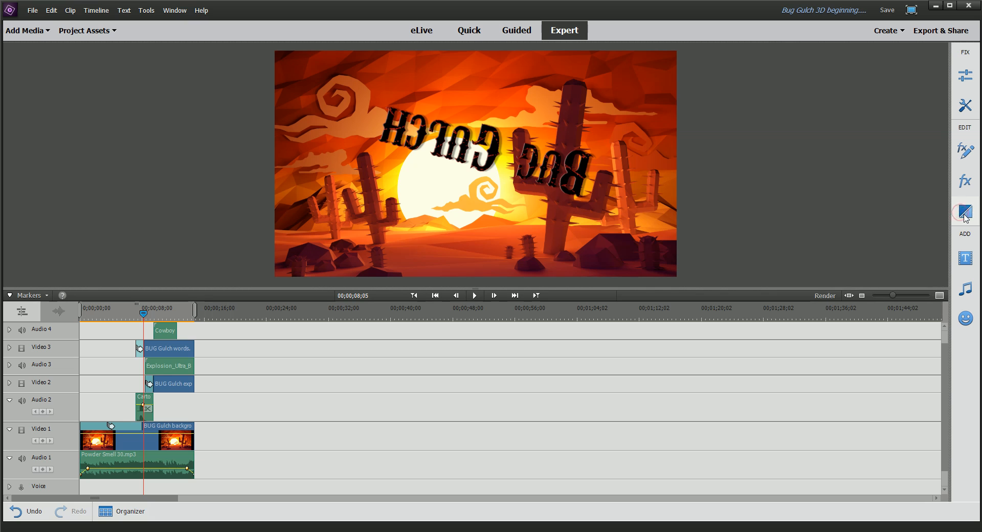
left_click(966, 218)
left_click(865, 85)
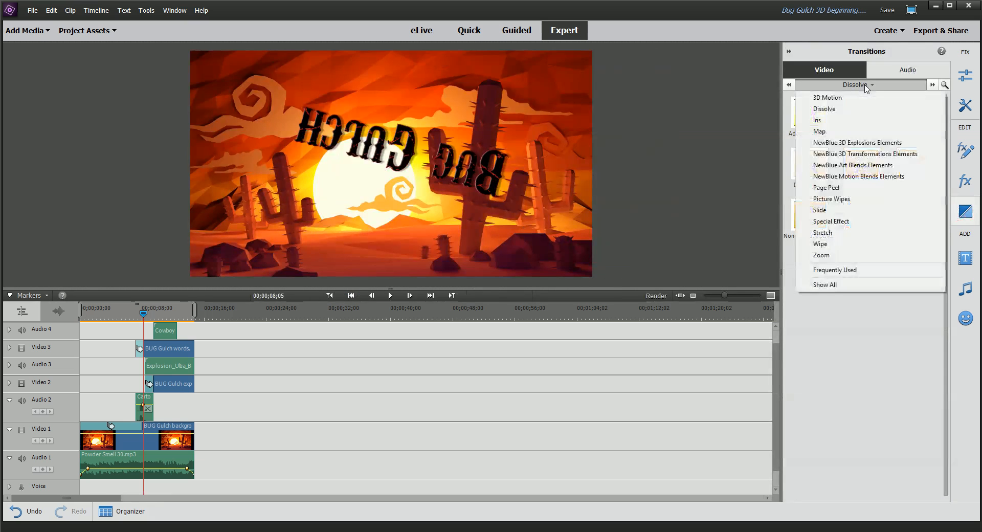
left_click(830, 254)
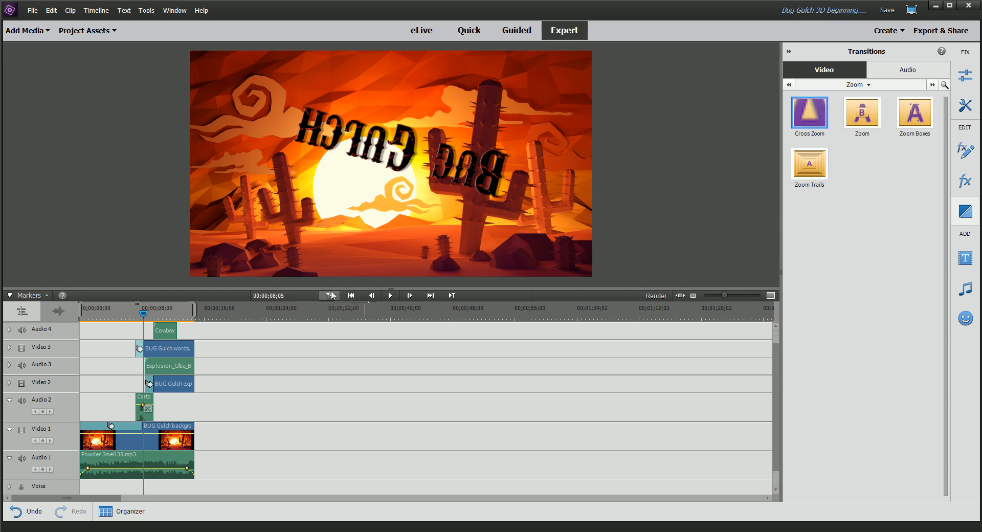
Examine the Motion properties applied to the BUG Gulch words clip with the playhead at 00;00;08;13.
left_click_drag(143, 315, 147, 316)
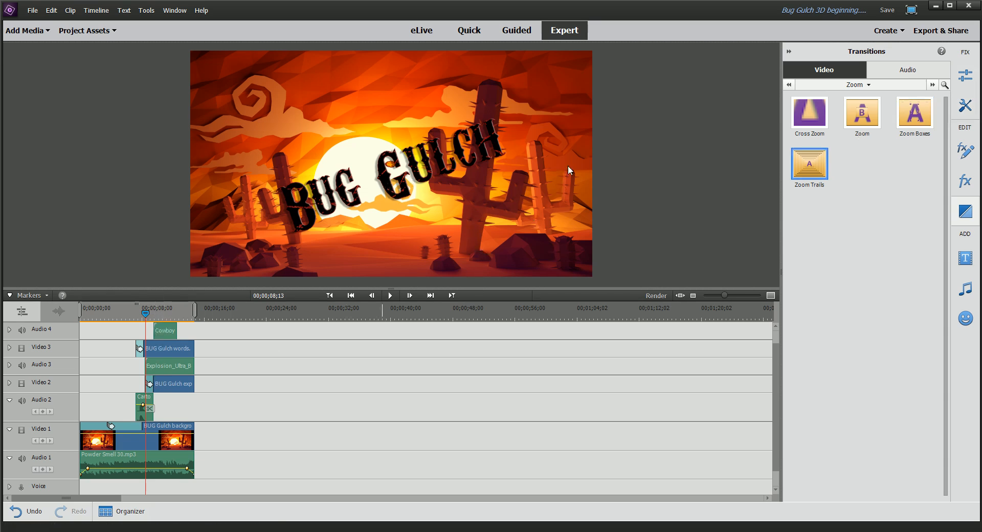
left_click(163, 351)
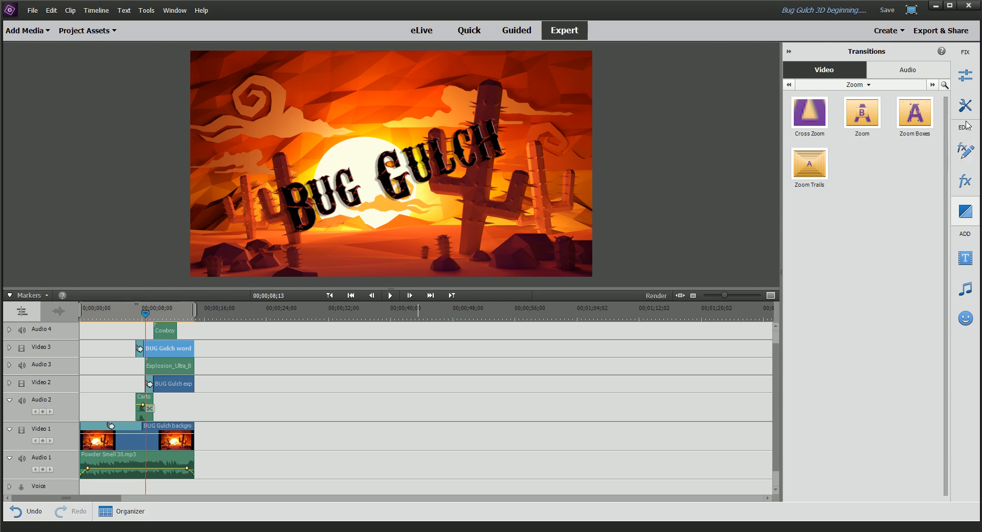
left_click(967, 154)
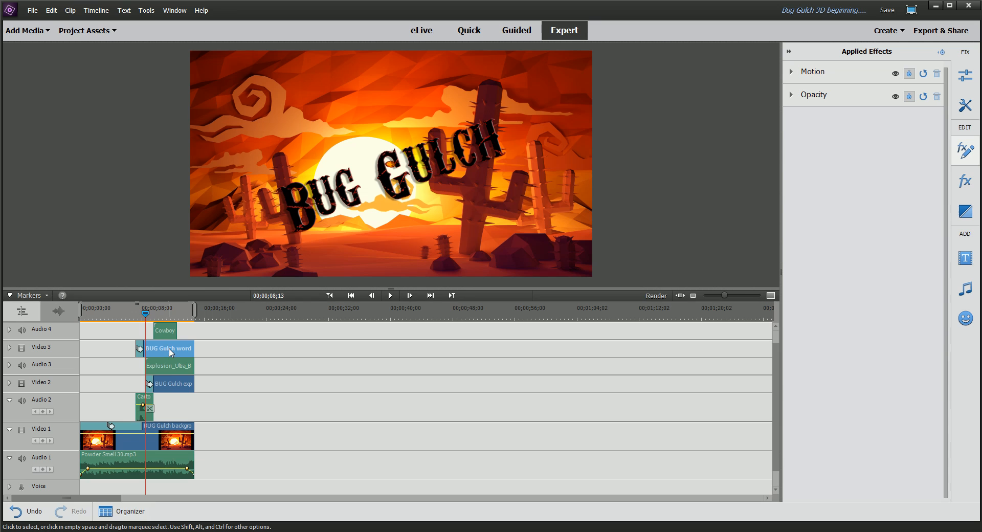
left_click(792, 73)
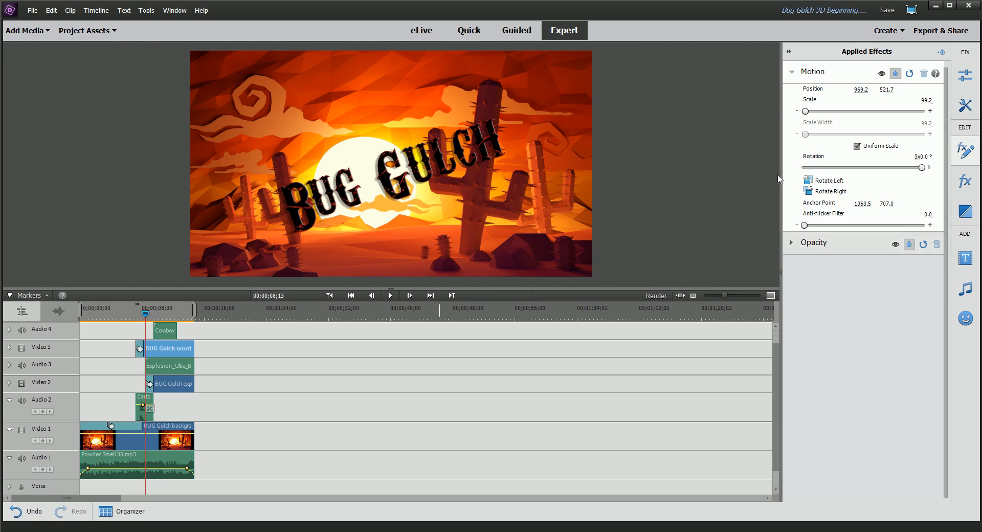
Move the BUG Gulch title to position 954.5, 529.0 in the preview, then try a scale change and undo it.
left_click(814, 79)
left_click(791, 73)
left_click_drag(387, 179, 385, 182)
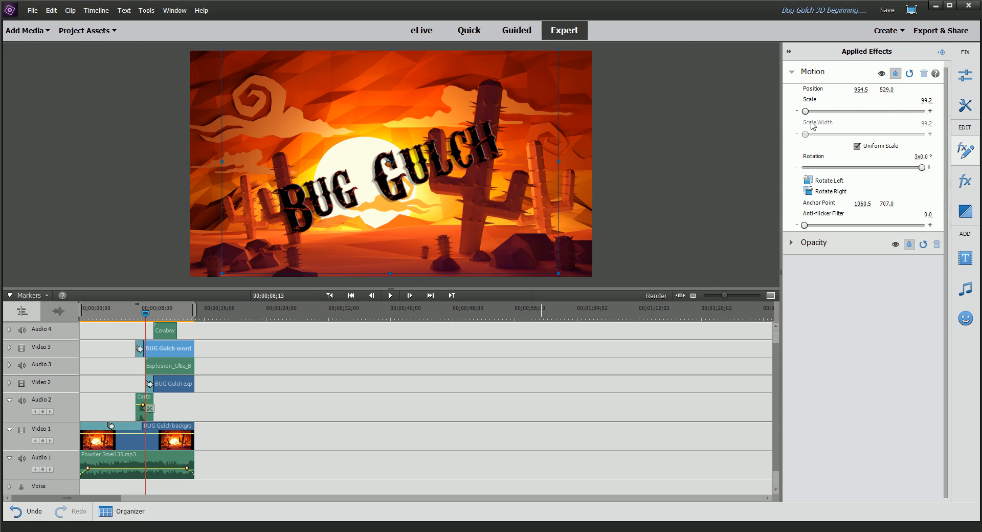
left_click_drag(814, 115, 809, 114)
left_click(20, 511)
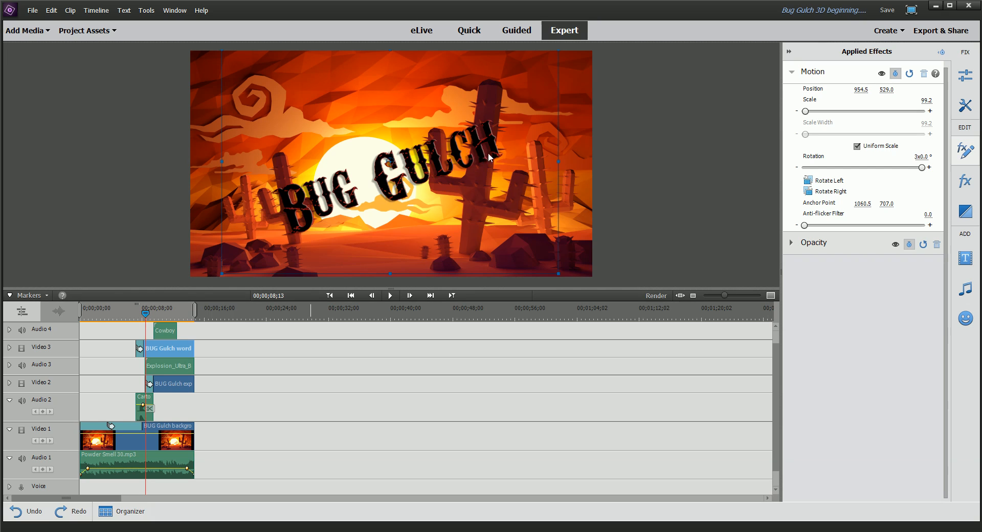
Show the Motion keyframe controls for the title and scrub between its two Rotation keyframes.
left_click(943, 53)
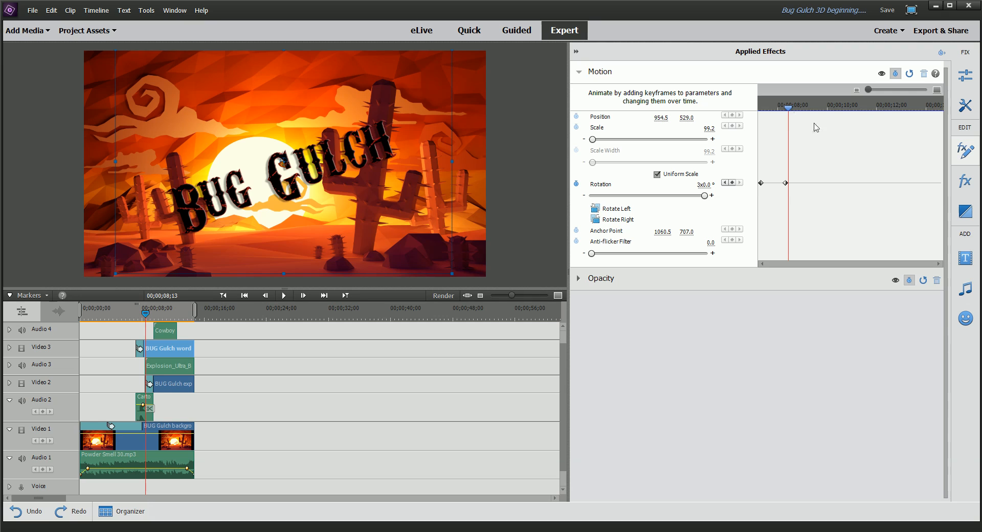
left_click_drag(790, 109, 786, 109)
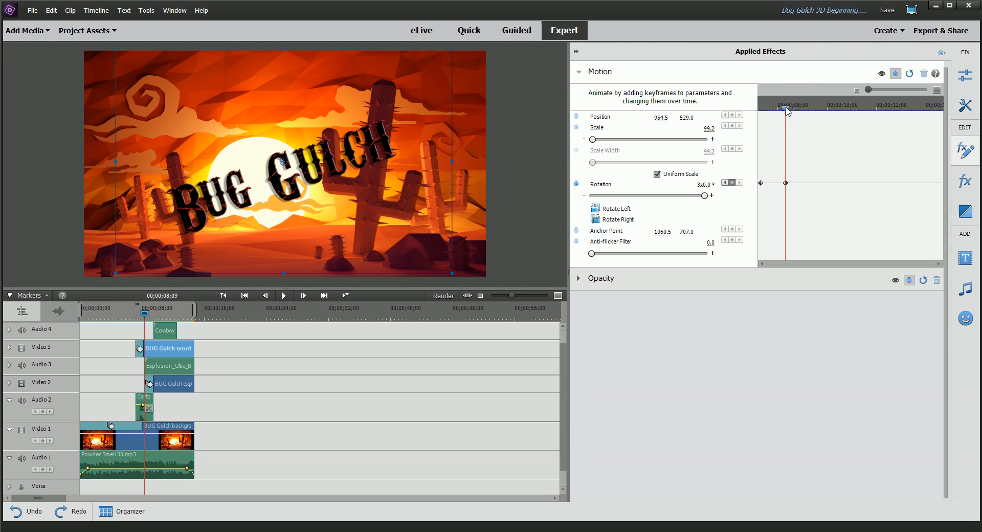
mouse_move(786, 108)
left_mouse_down()
mouse_move(828, 110)
mouse_move(761, 118)
mouse_move(796, 110)
left_mouse_up()
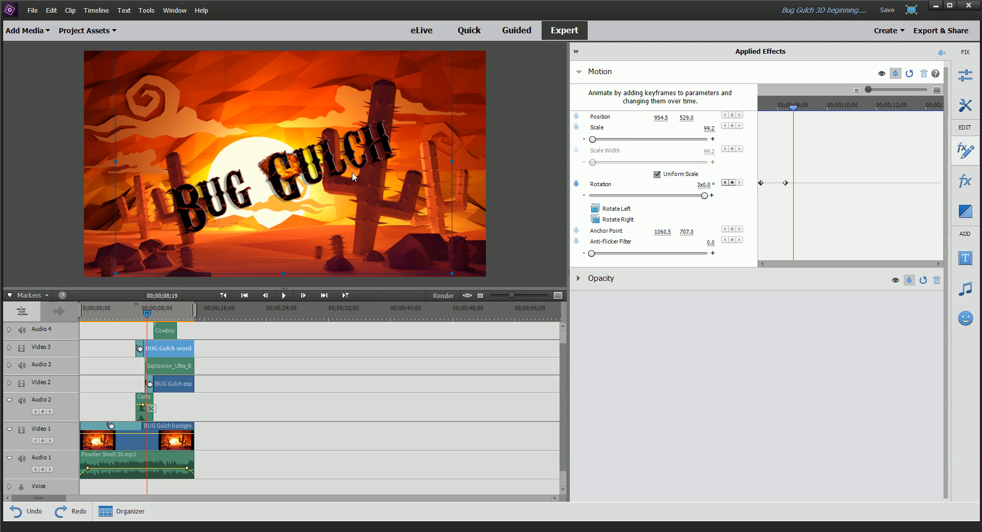
left_click_drag(797, 112, 764, 111)
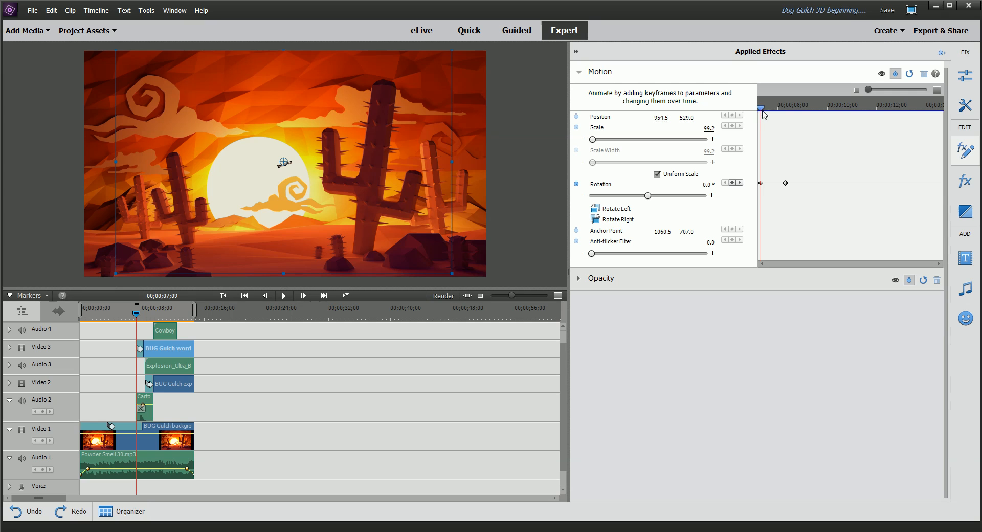
Set the title's Rotation to 1080° with the playhead at 00;00;08;10.
left_click_drag(762, 110, 787, 113)
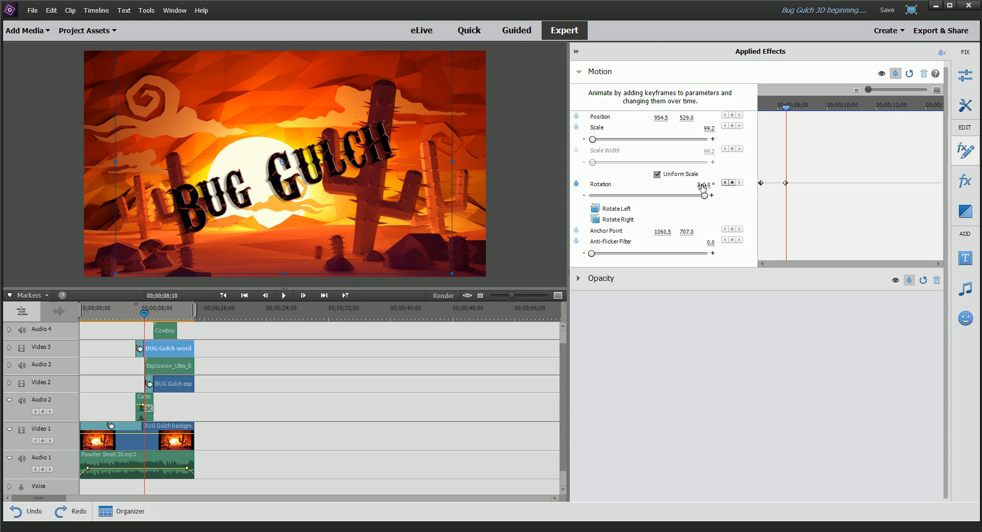
left_click(705, 184)
type("1080")
key("Return")
Check the title's Rotation at both keyframes and play its spinning entrance from 00;00;07;07.
left_click(763, 105)
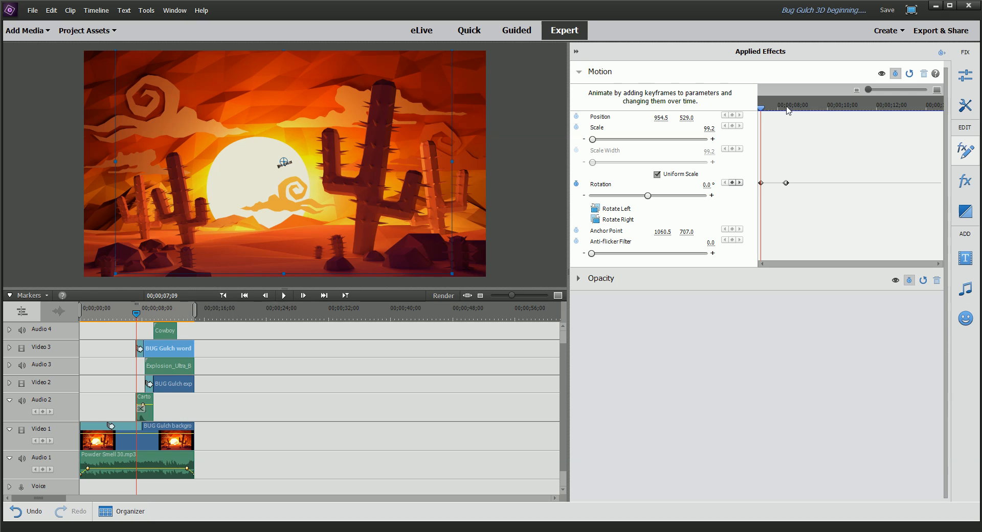
left_click(788, 106)
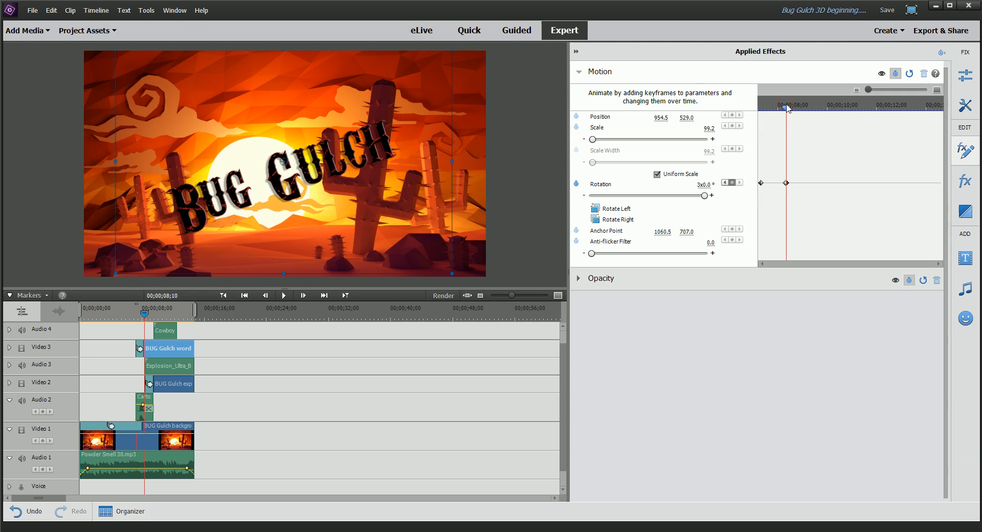
left_click_drag(788, 109, 793, 129)
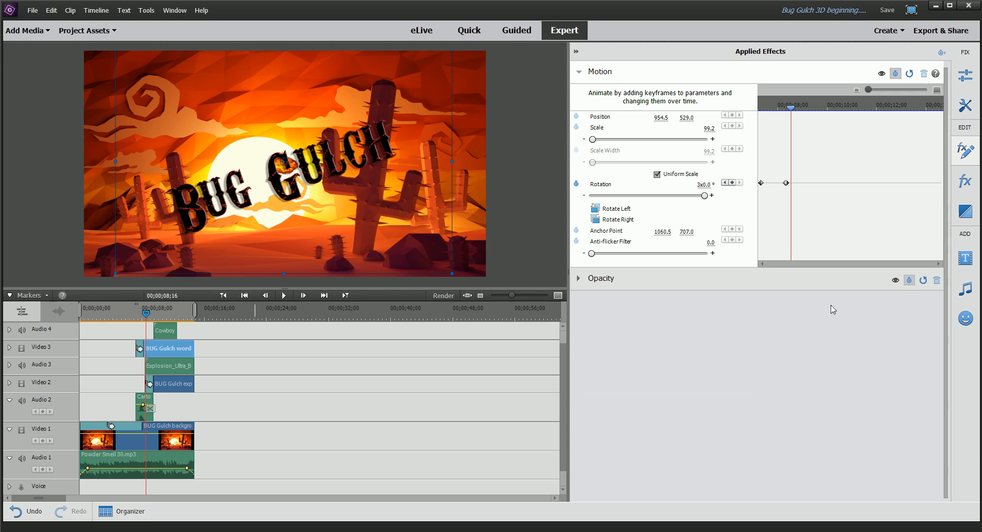
left_click_drag(789, 106, 760, 108)
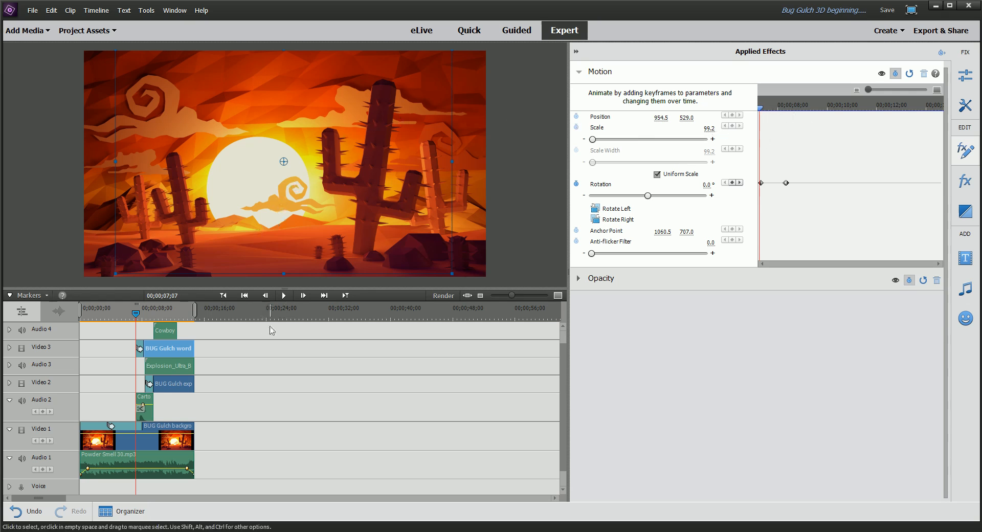
left_click(283, 296)
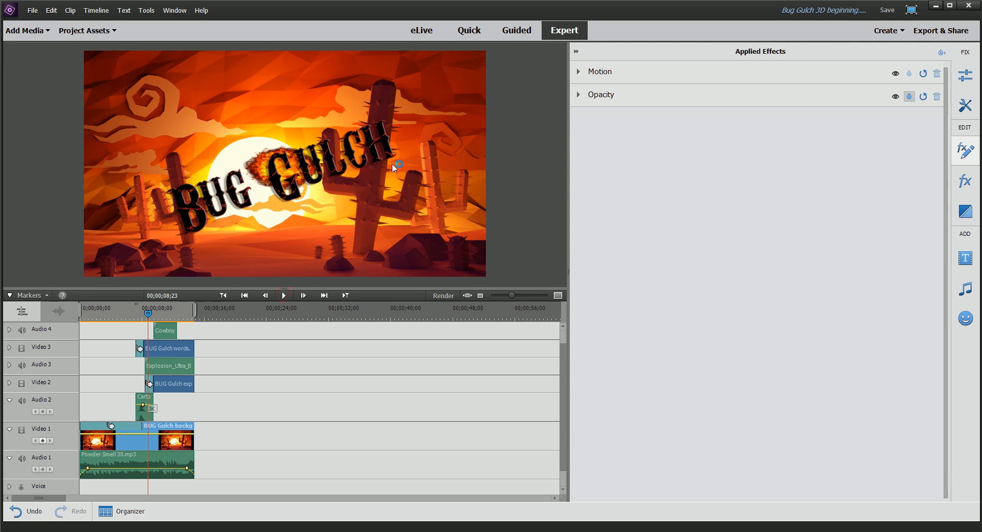
Move the BUG Gulch words clip's second Rotation keyframe close to the clip's end and play the spin from 00;00;07;03.
left_click(181, 349)
left_click(580, 73)
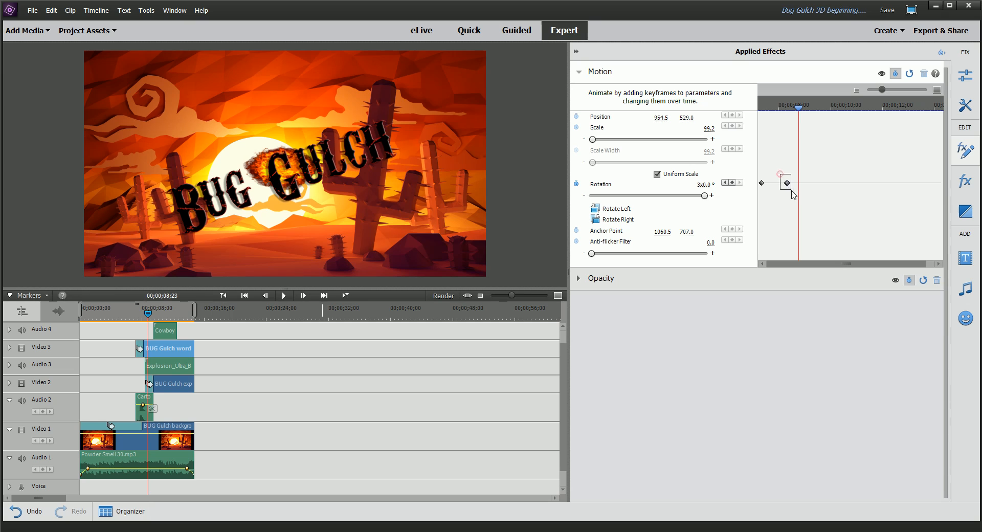
left_click_drag(786, 183, 924, 196)
left_click_drag(150, 315, 134, 315)
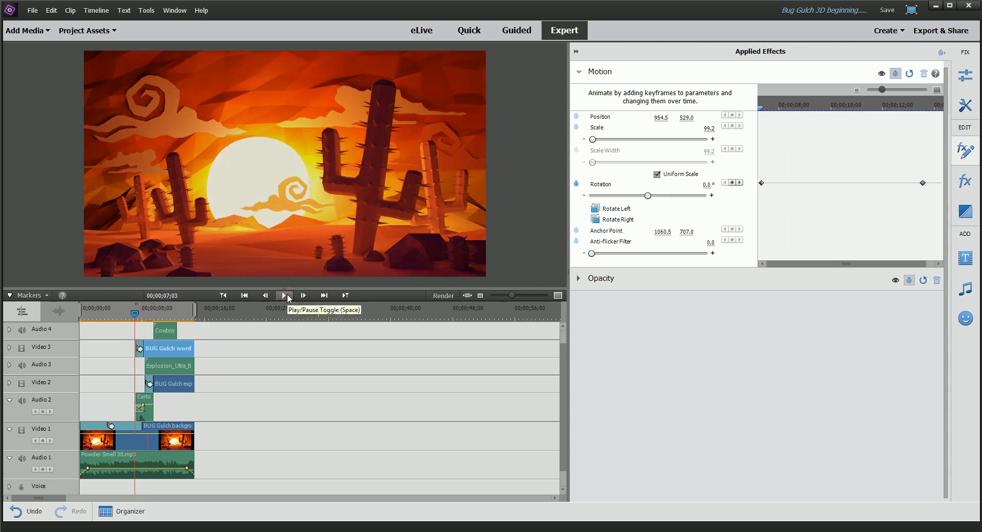
left_click(287, 295)
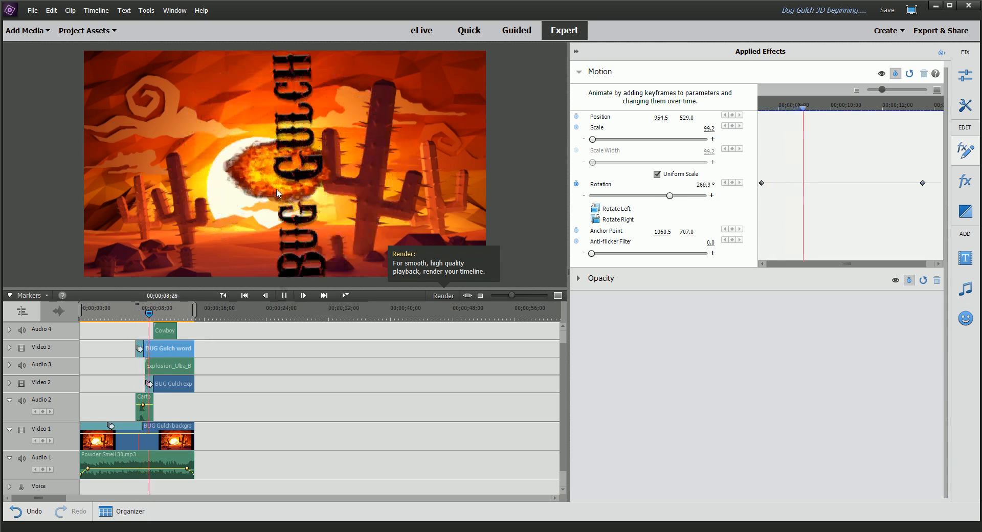
left_click(285, 295)
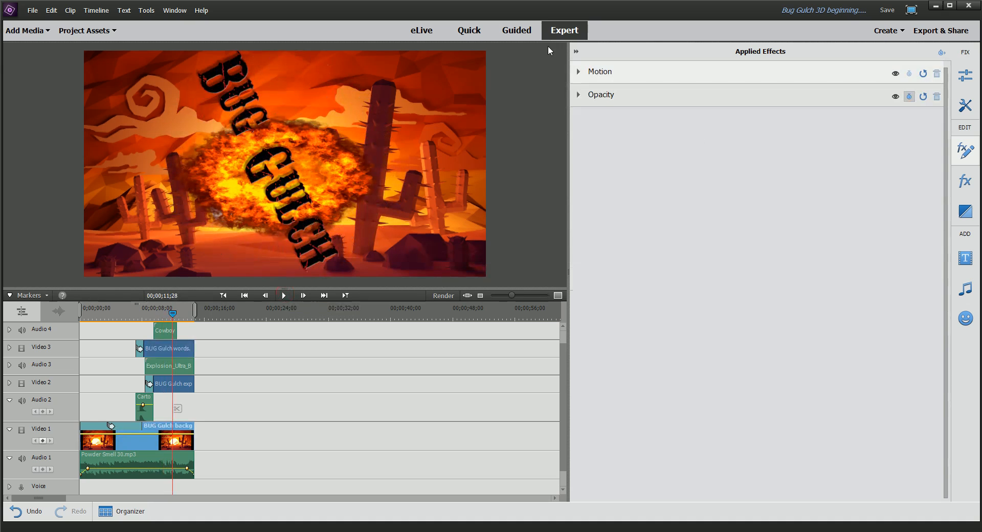
Reopen the BUG Gulch words clip's Motion keyframes at 00;00;08;19 and undo the Rotation keyframe move.
left_click(586, 72)
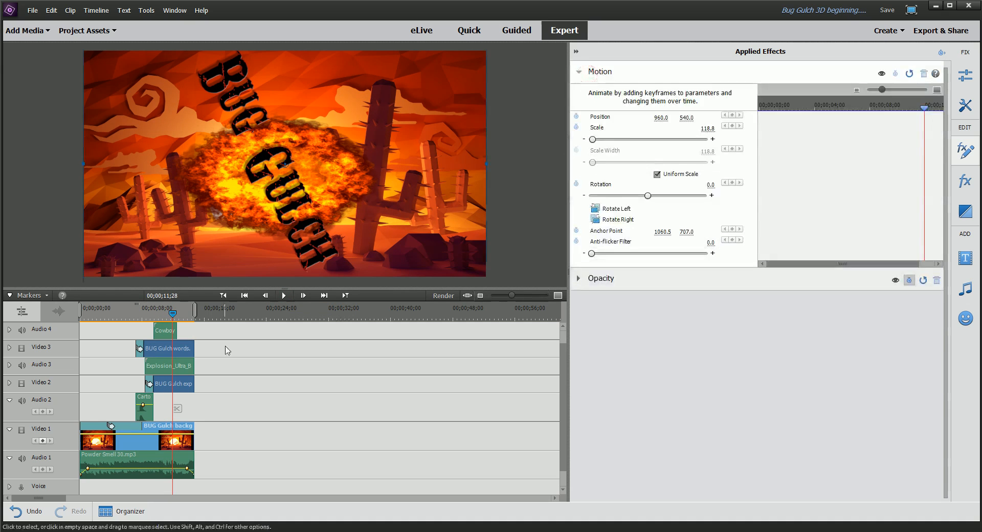
left_click(148, 317)
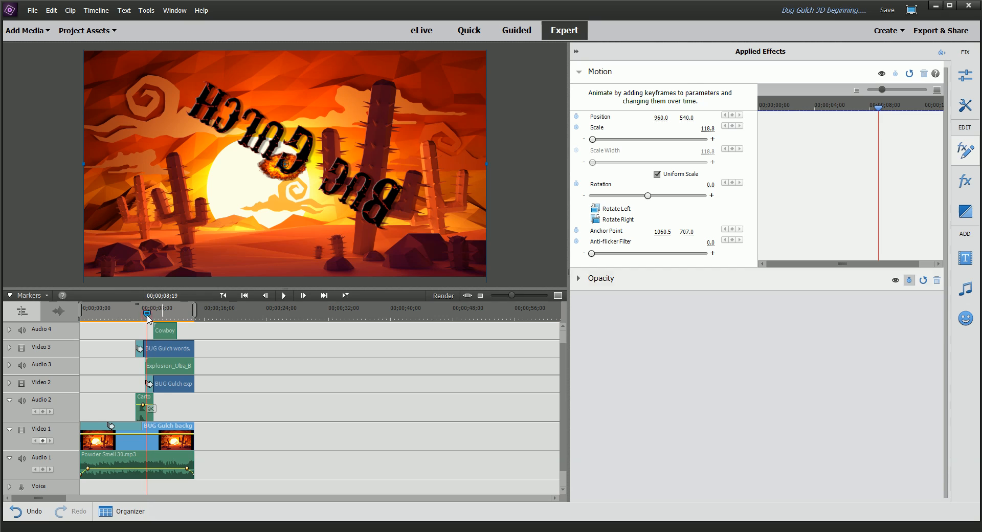
left_click(167, 351)
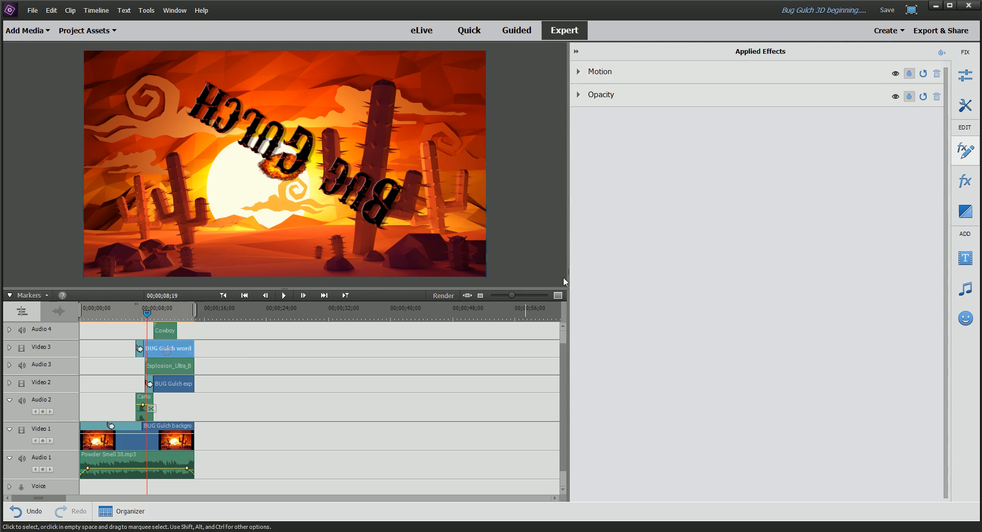
left_click(580, 73)
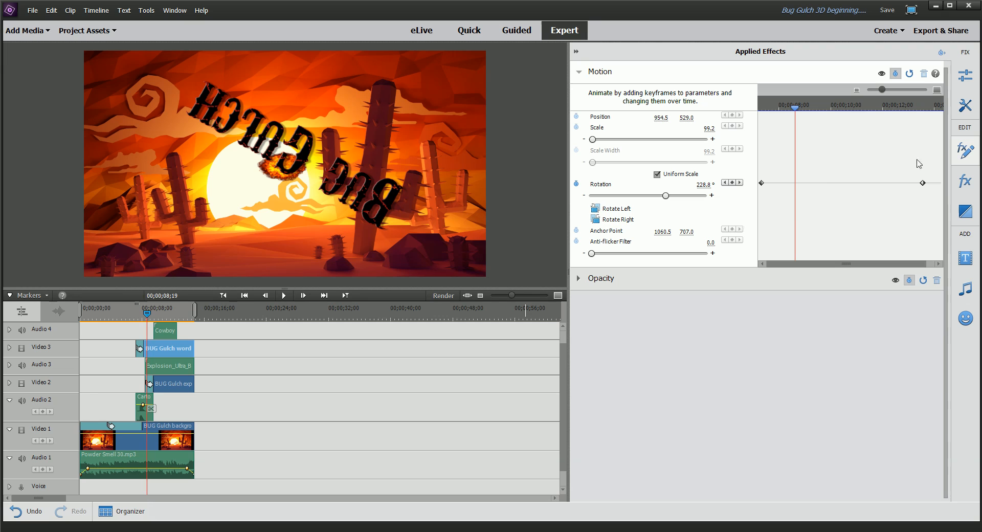
left_click(26, 511)
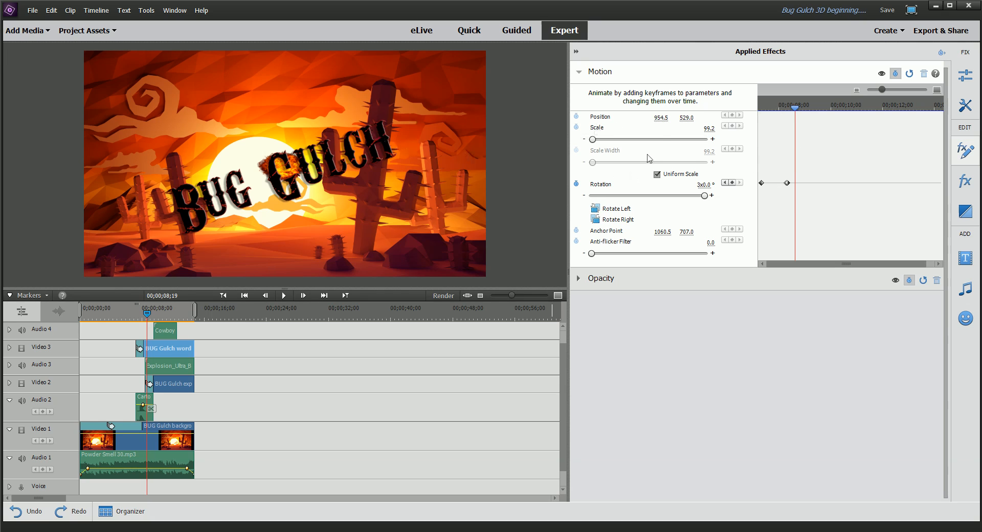
Animate the title's Scale from 45.0 at 00;00;08;19 to 1036.0 at 00;00;11;12.
left_click_drag(593, 140, 593, 142)
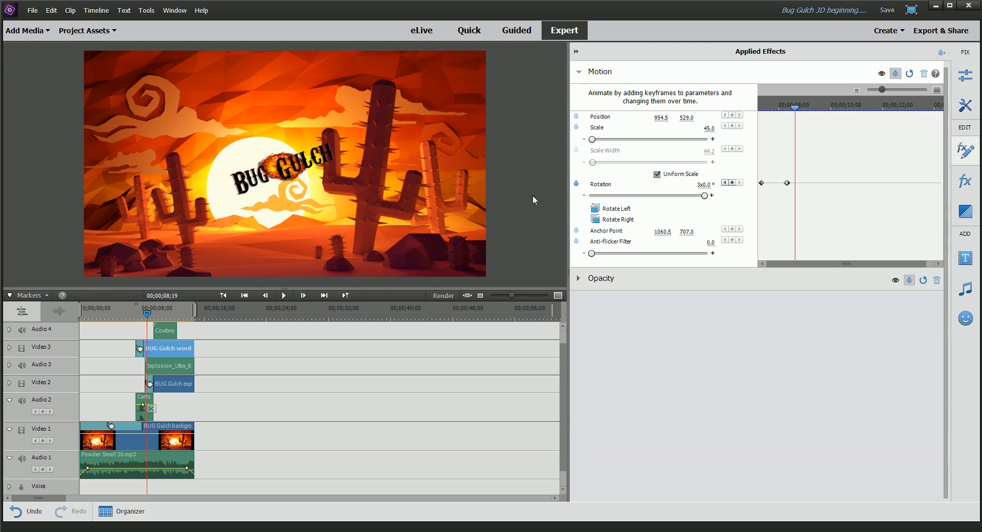
left_click(577, 128)
left_click_drag(795, 108, 867, 109)
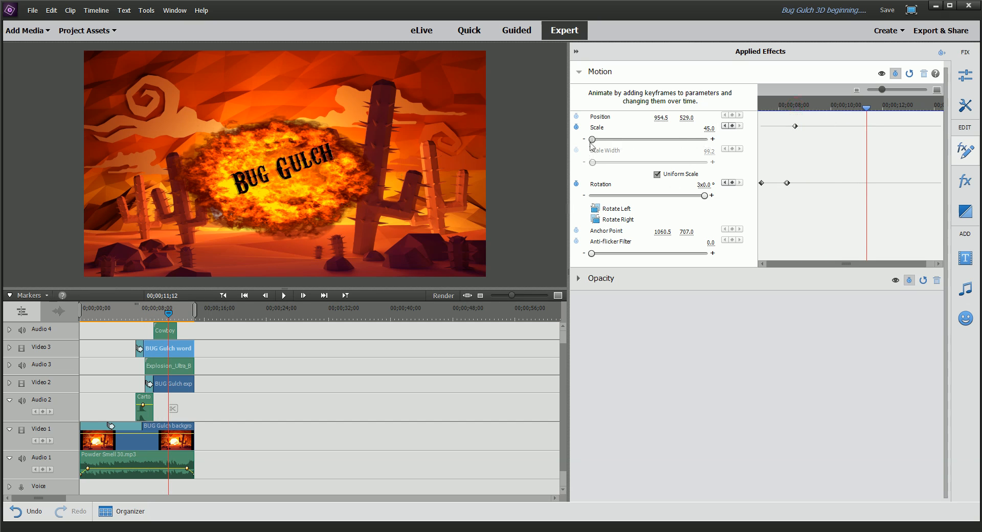
left_click_drag(592, 139, 603, 139)
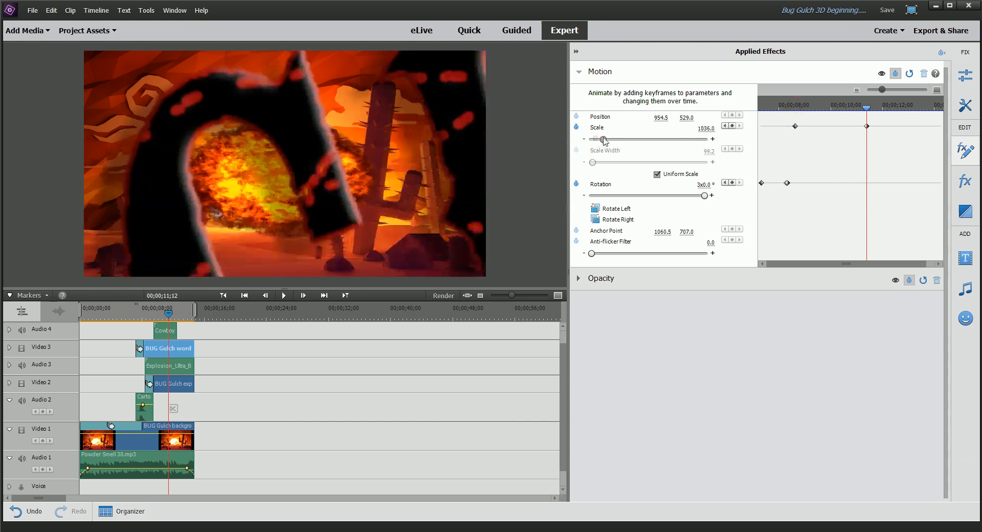
Play the title's scale animation from 00;00;08;16 and stop it at 00;00;10;26.
left_click(796, 106)
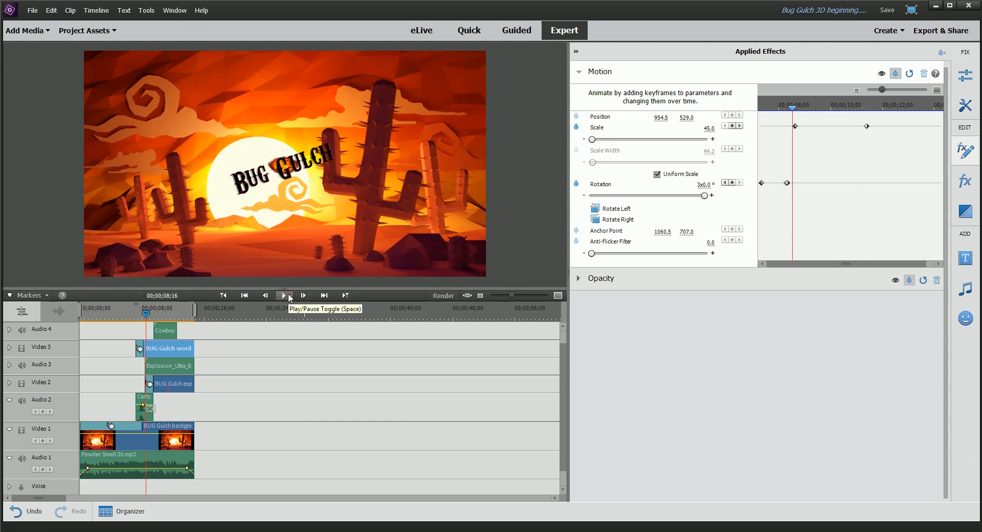
left_click(285, 295)
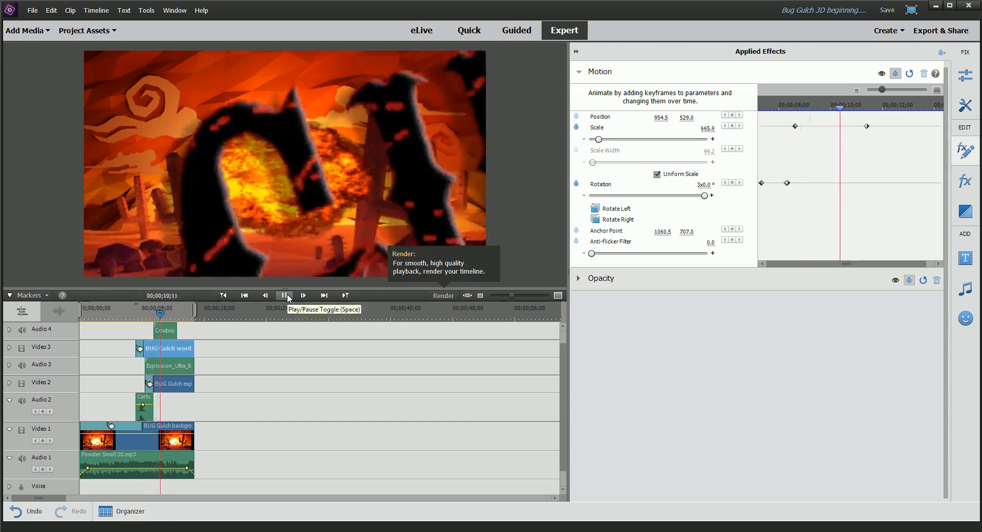
left_click(287, 296)
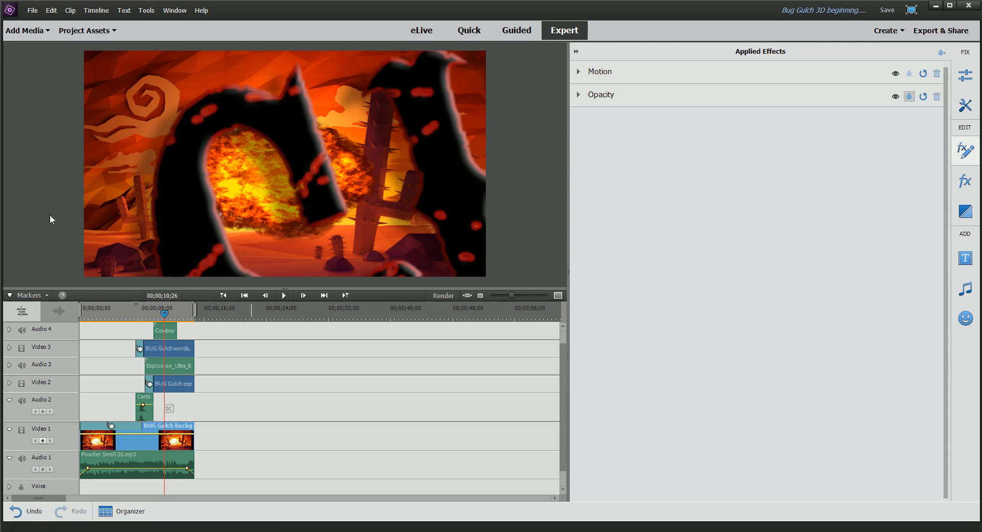
Undo the title's Scale keyframes and the preceding scale change.
left_click(30, 515)
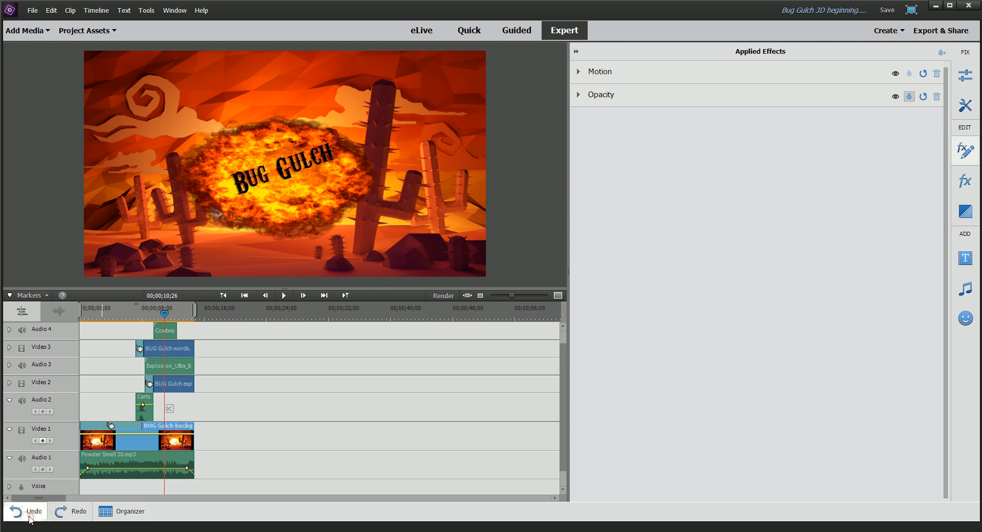
left_click(29, 516)
left_click(29, 517)
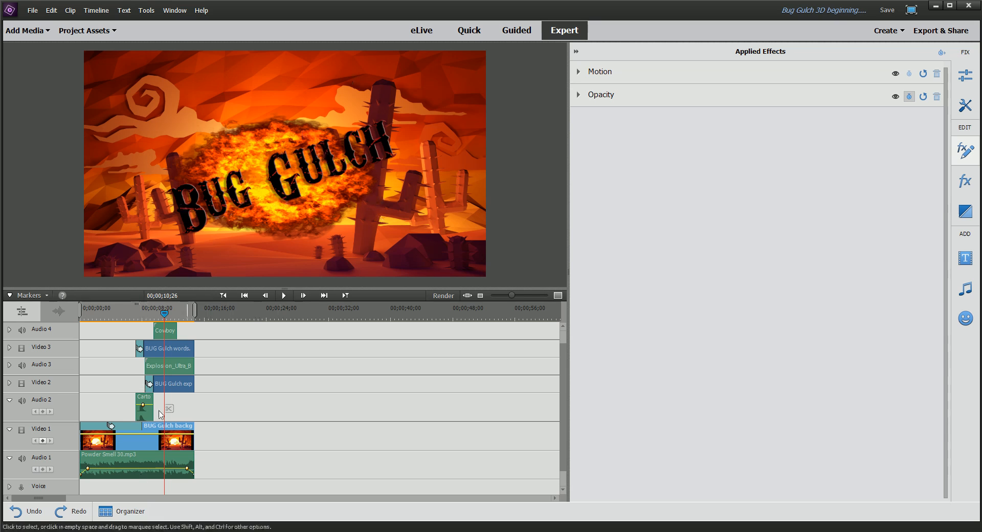
Scrub through the explosion, select its BUG Gulch clip on Video 2, and play it from 00;00;08;13.
left_click(140, 316)
left_click_drag(138, 316, 171, 317)
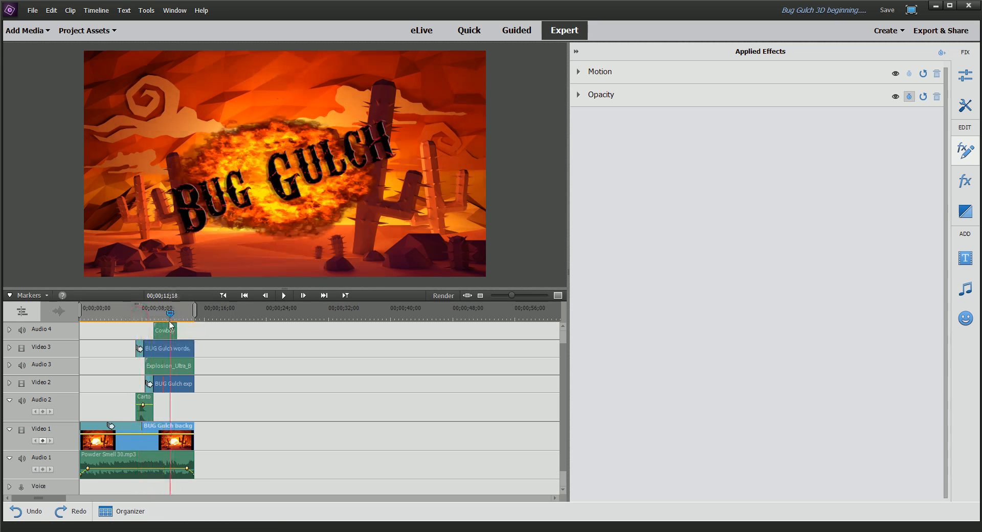
left_click(172, 388)
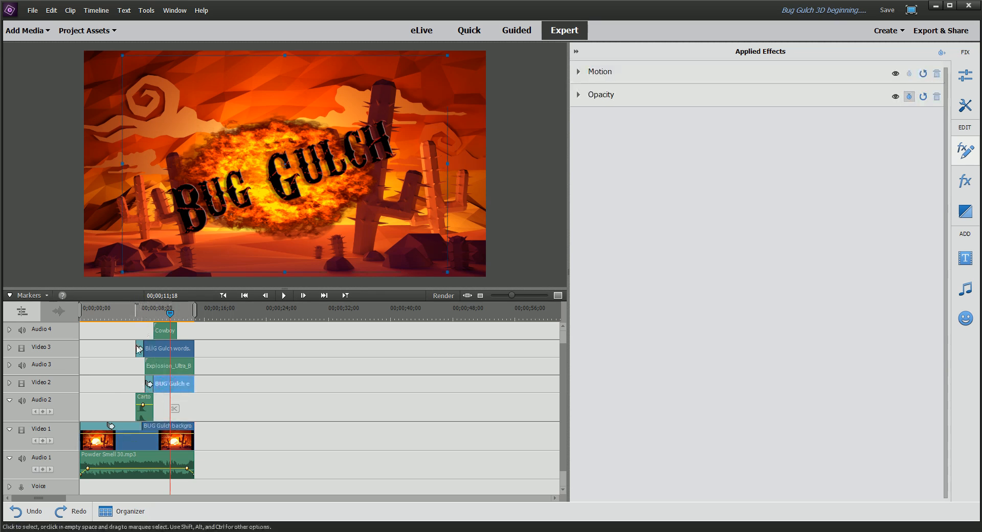
left_click(143, 317)
left_click_drag(143, 318, 146, 318)
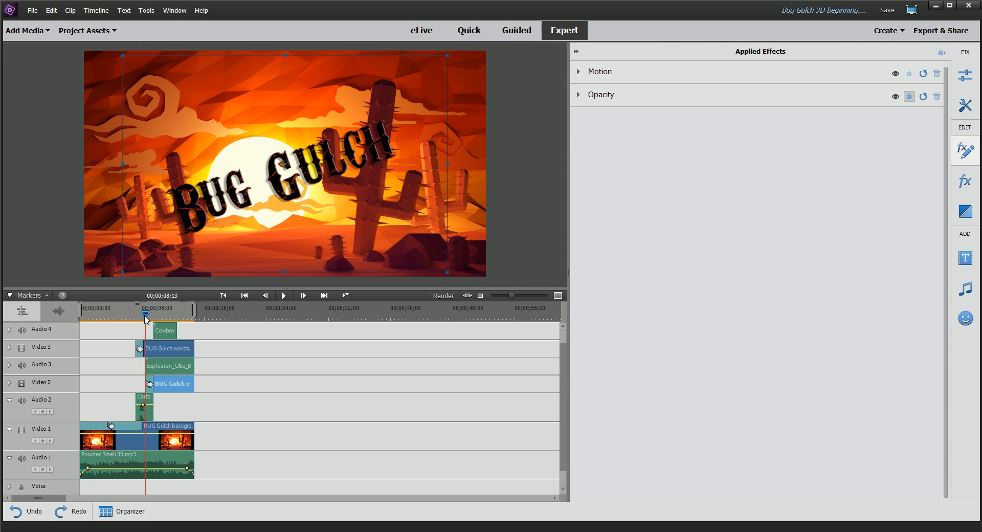
key("space")
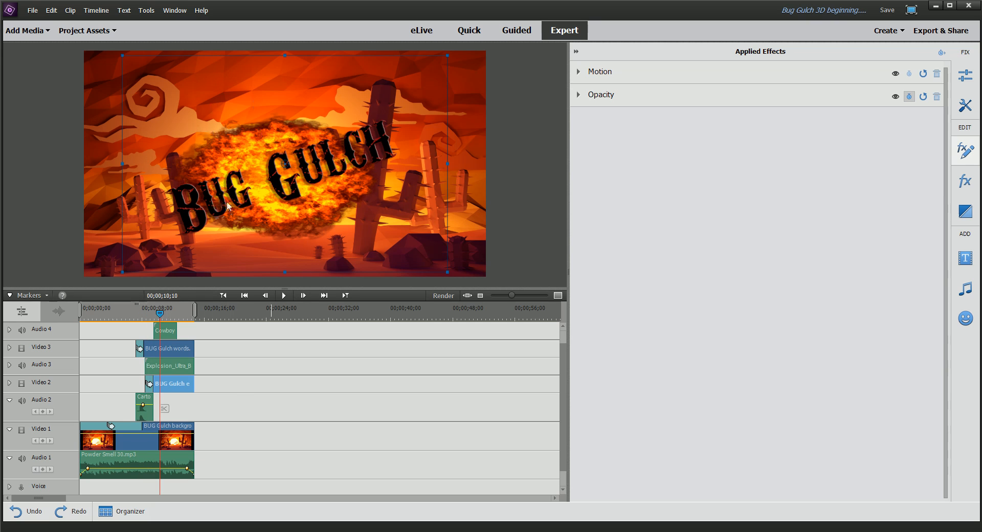
Save the project and place the playhead at 00;00;07;23, during the title's entrance.
key("ctrl+s")
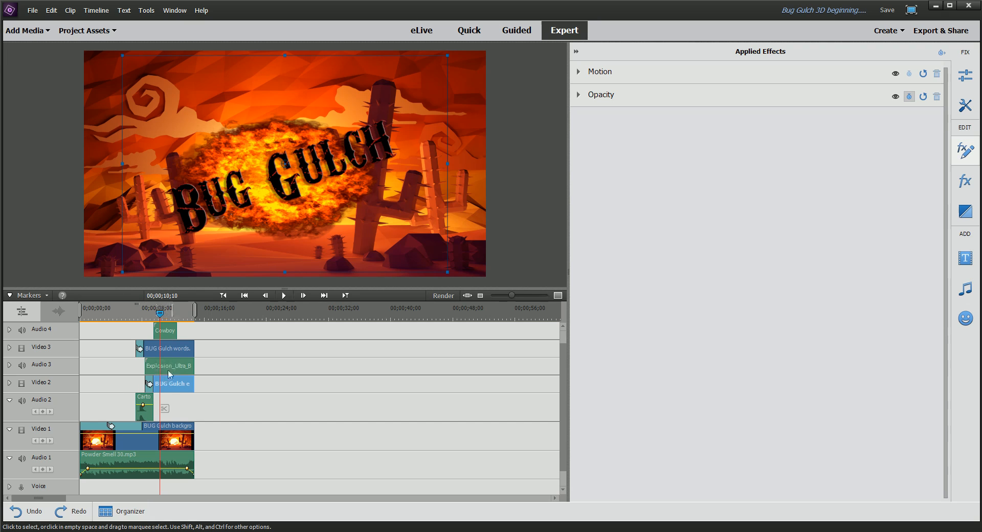
left_click(141, 315)
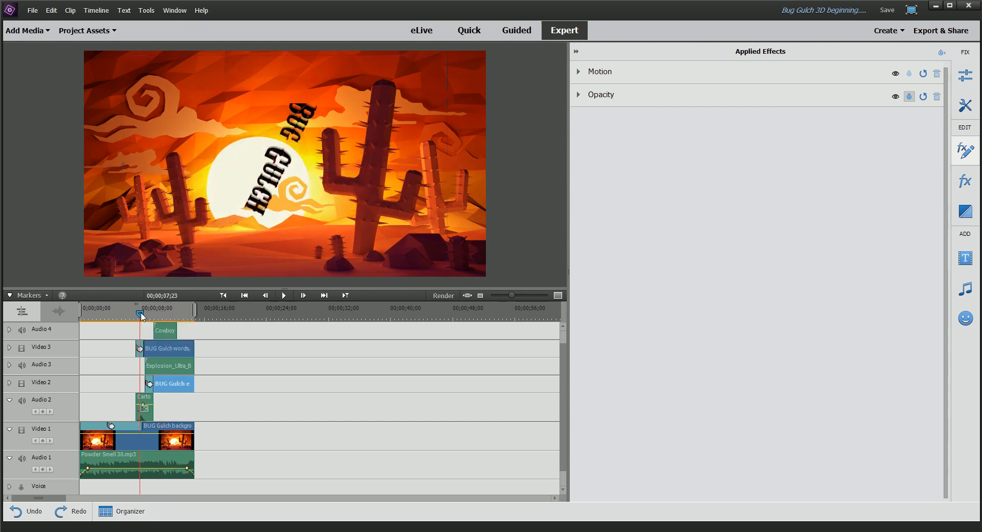
Play the title's entrance from 00;00;07;23 to 00;00;09;07 and select the Cowboy sound clip on Audio 4.
key("space")
key("space")
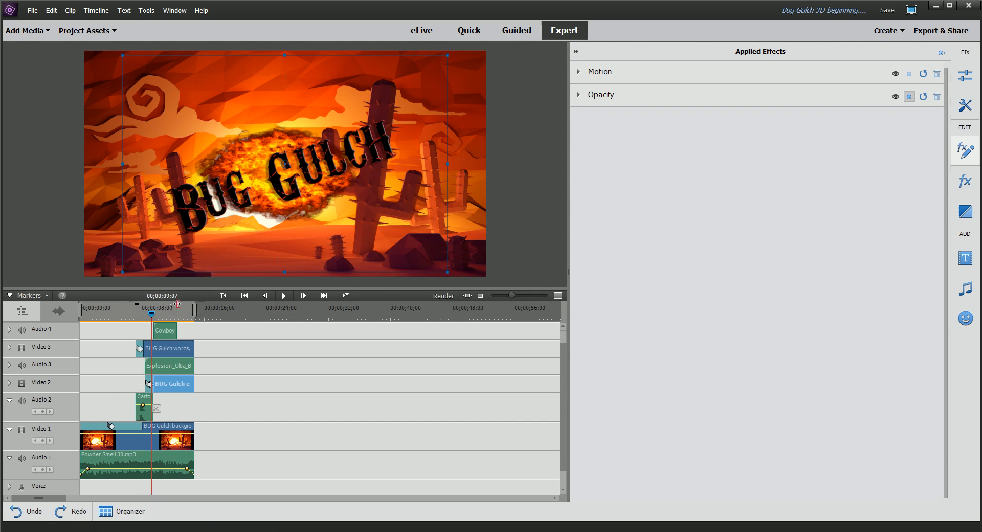
left_click(170, 330)
Play the intro from 00;00;04;12 through the title explosion, and select the BUG Gulch background clip on Video 1.
left_click(151, 314)
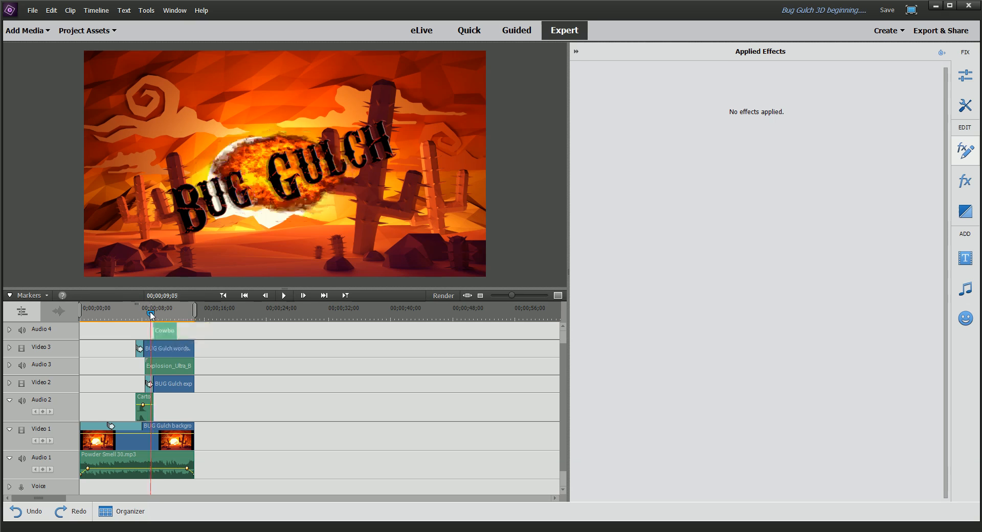
left_click_drag(151, 314, 113, 314)
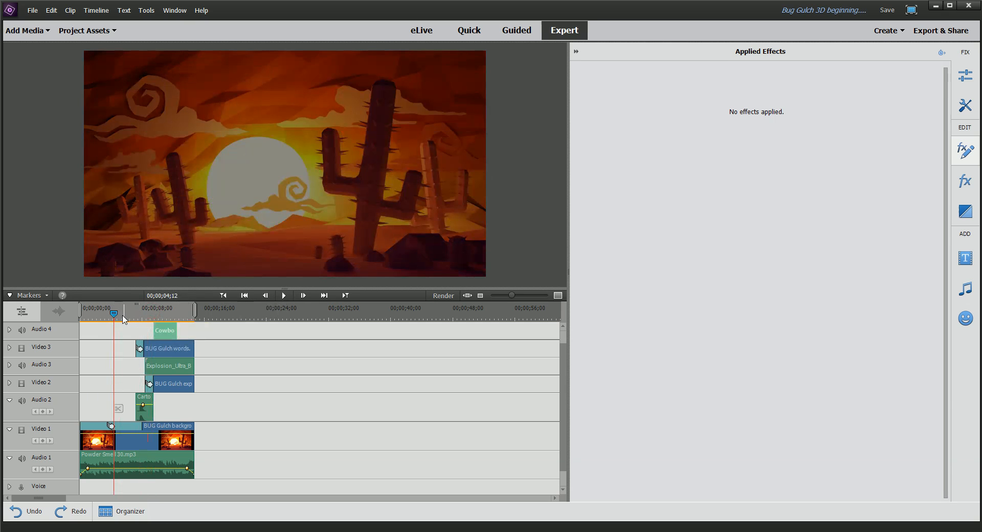
left_click(284, 296)
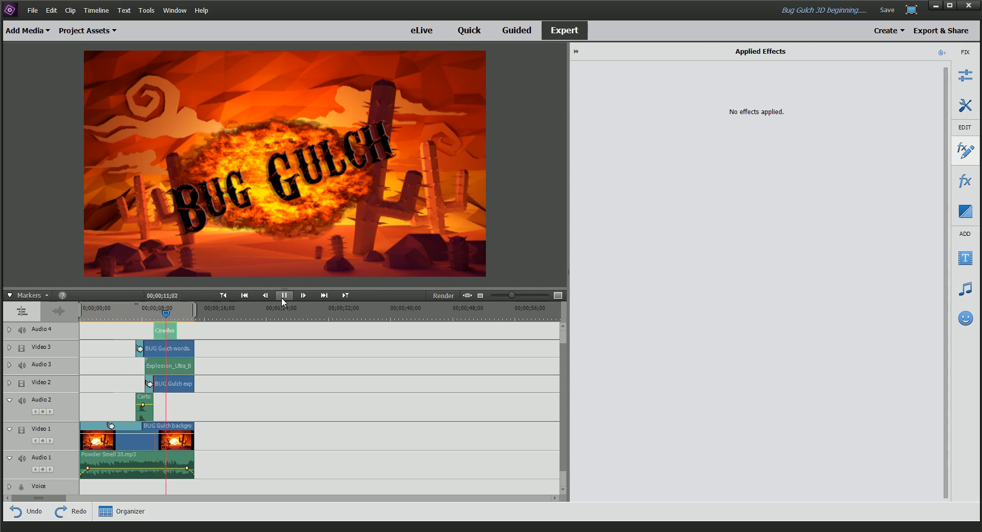
left_click(154, 438)
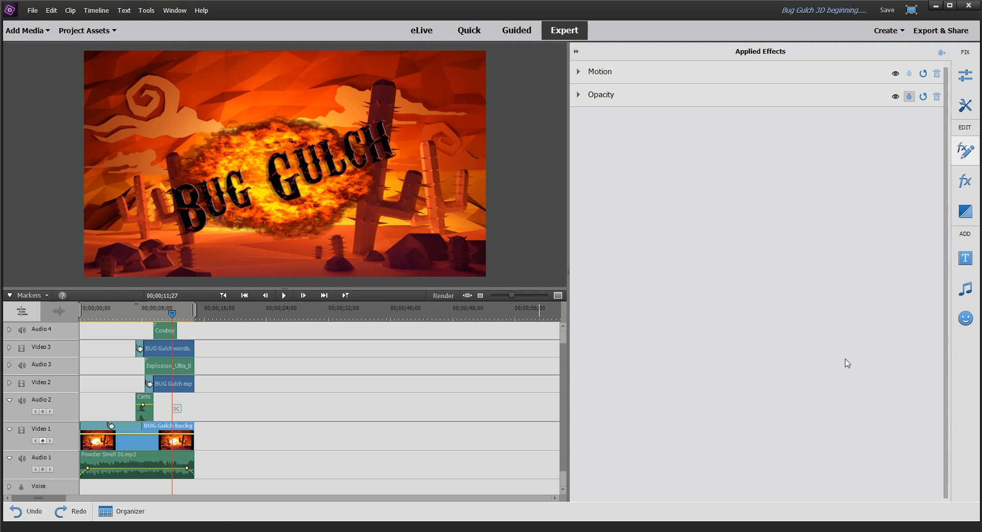
left_click(856, 531)
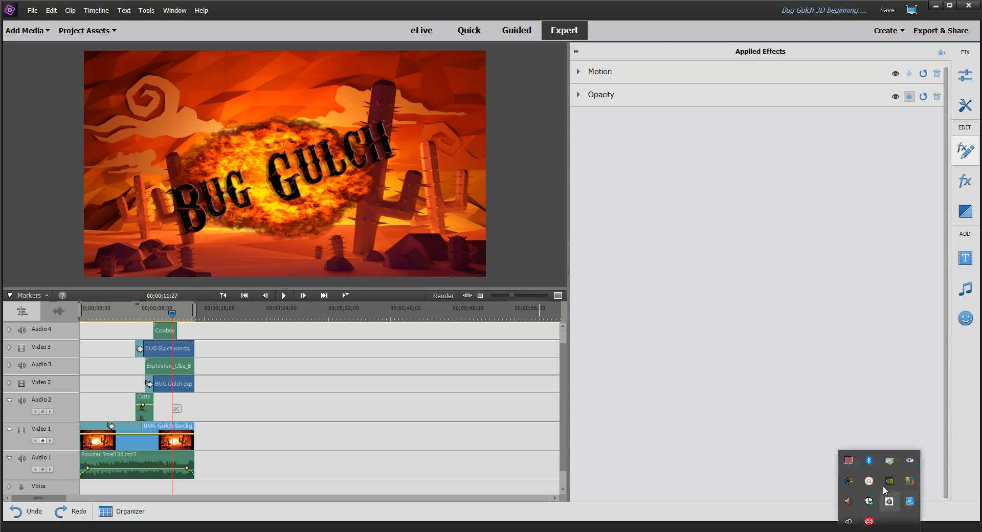